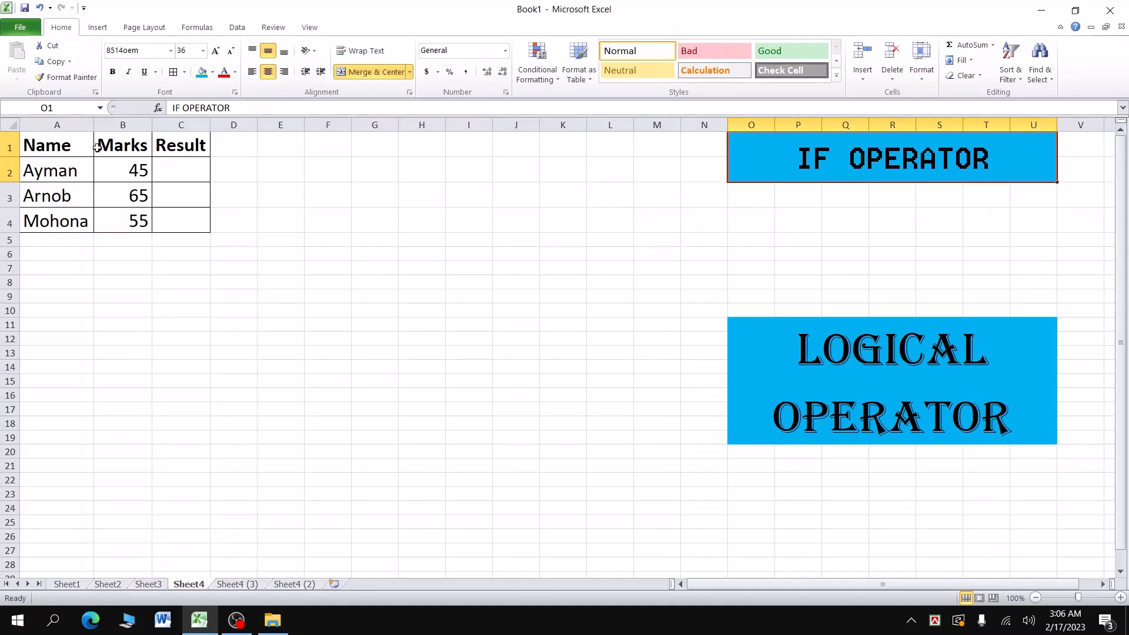
Enter the formula =IF(B2>=50,"GOOD","LOW") in cell C2 of the Result column
{"action": "left_click", "coordinate": [199, 172]}
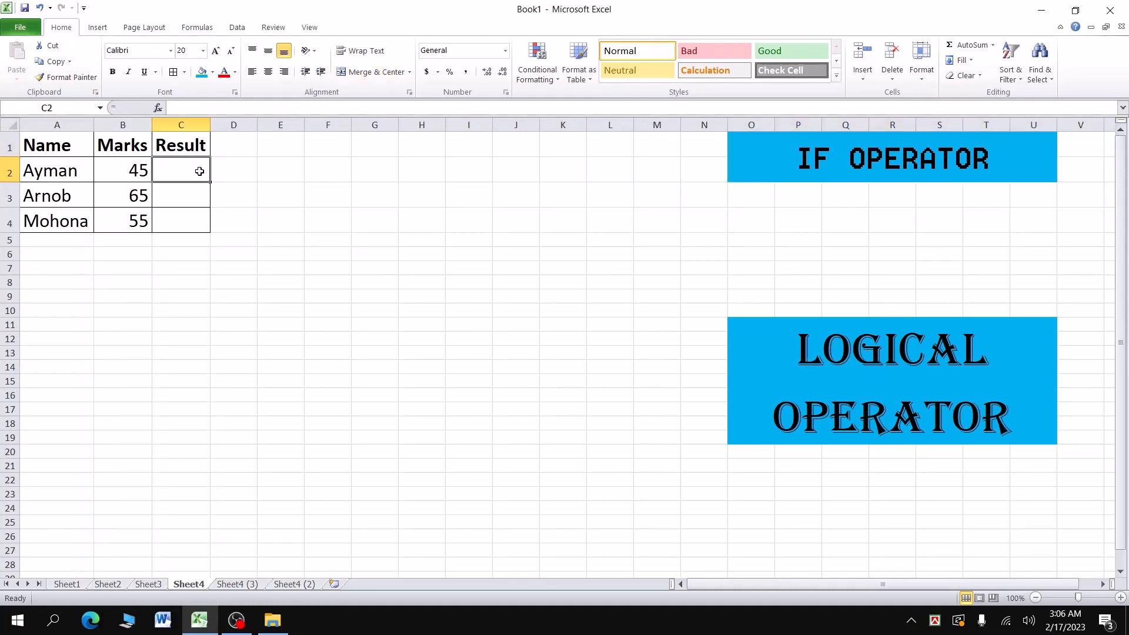
{"action": "type", "text": "=IF("}
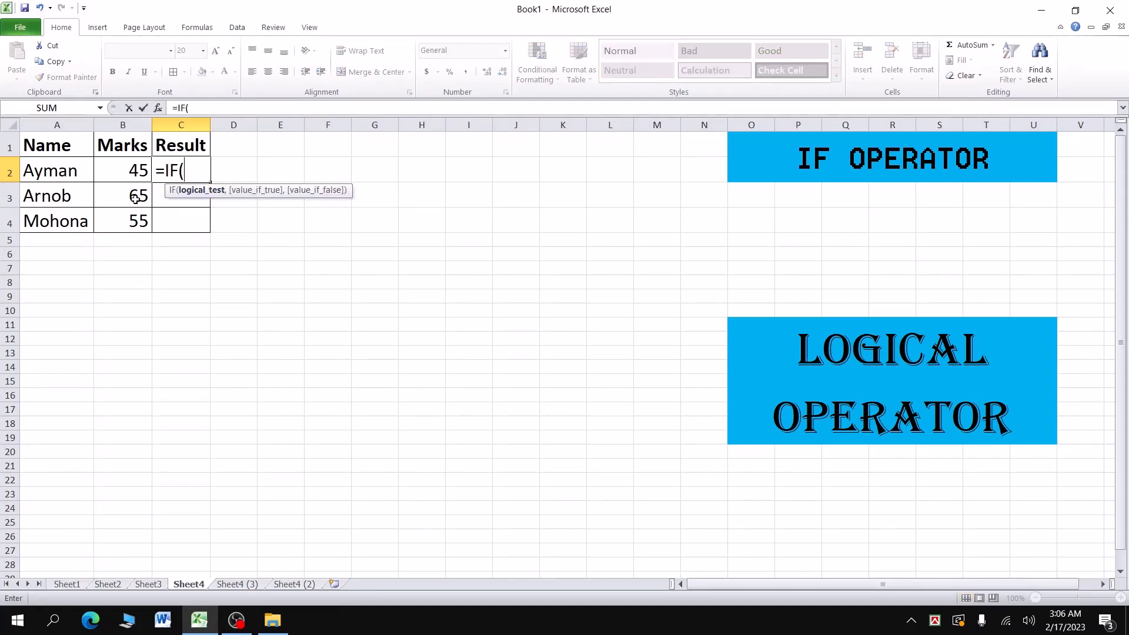
{"action": "left_click", "coordinate": [133, 170]}
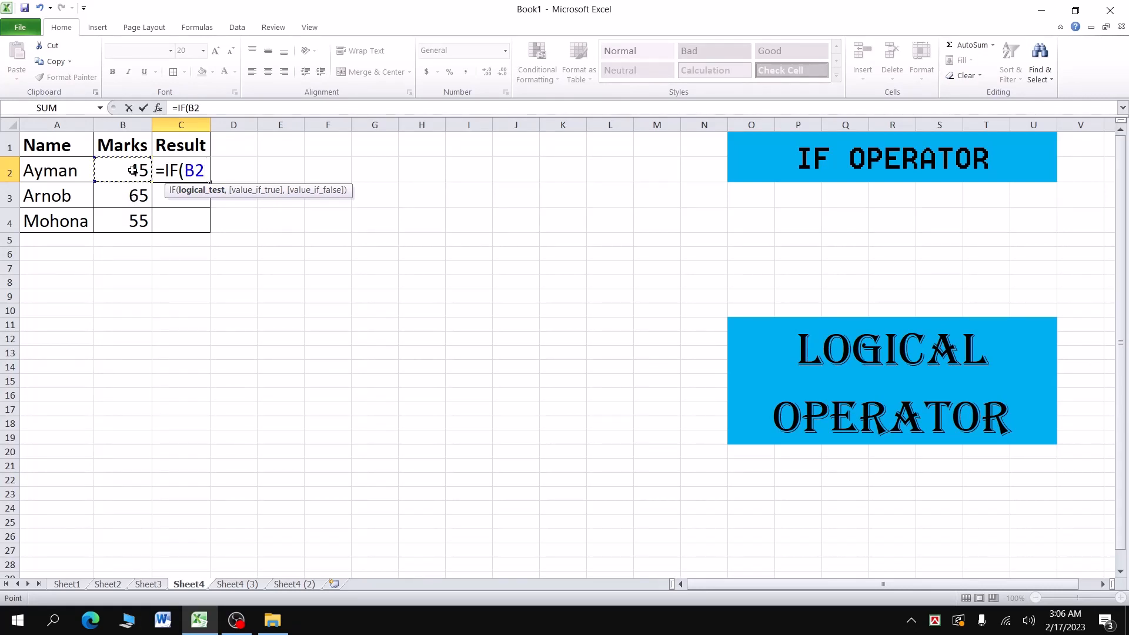
{"action": "type", "text": ">=50"}
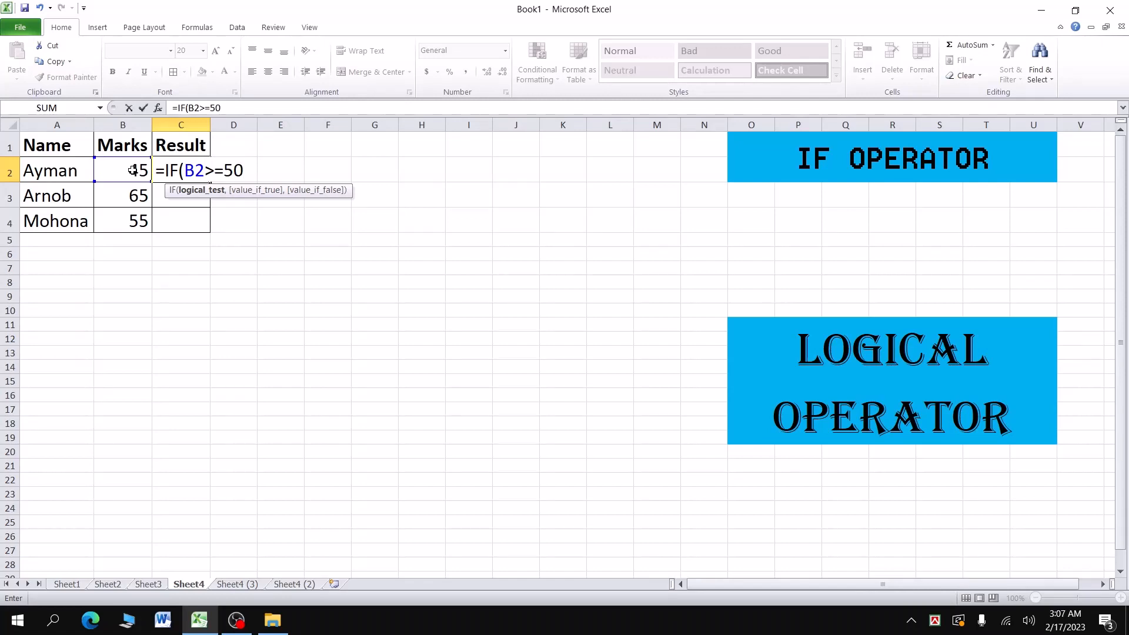
{"action": "type", "text": ",\"GOOD\")"}
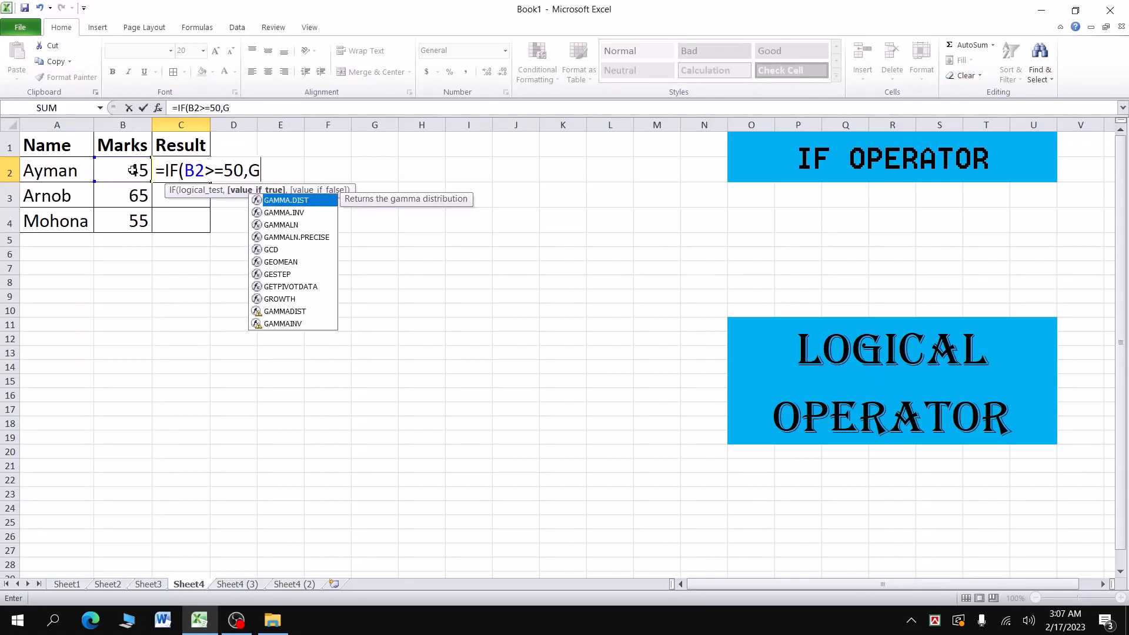
{"action": "key", "text": "Left"}
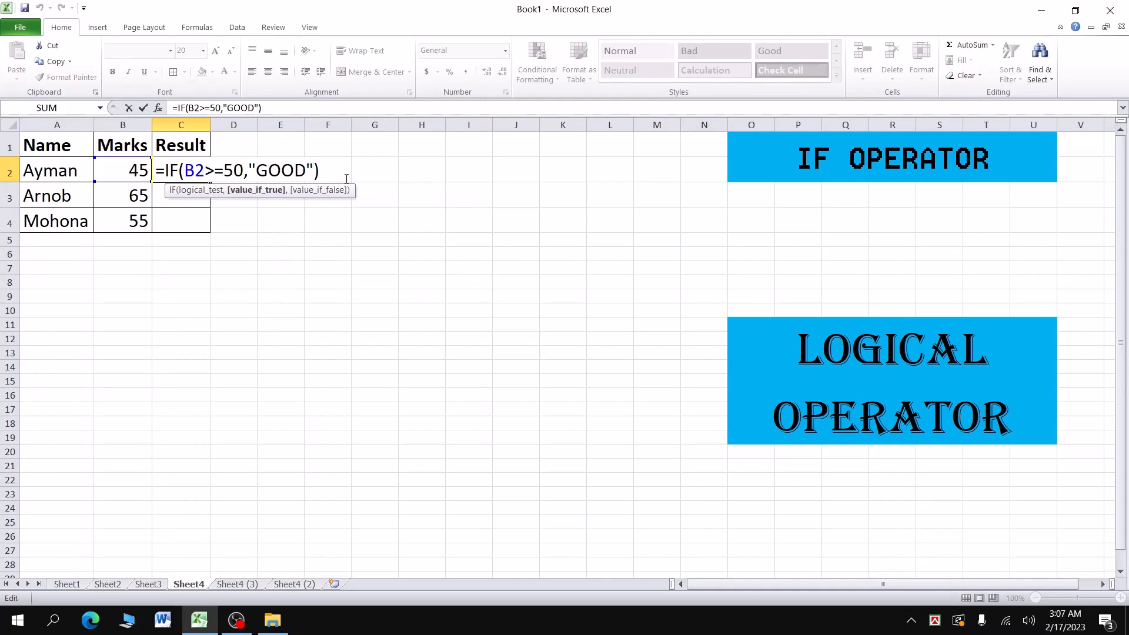
{"action": "type", "text": ","}
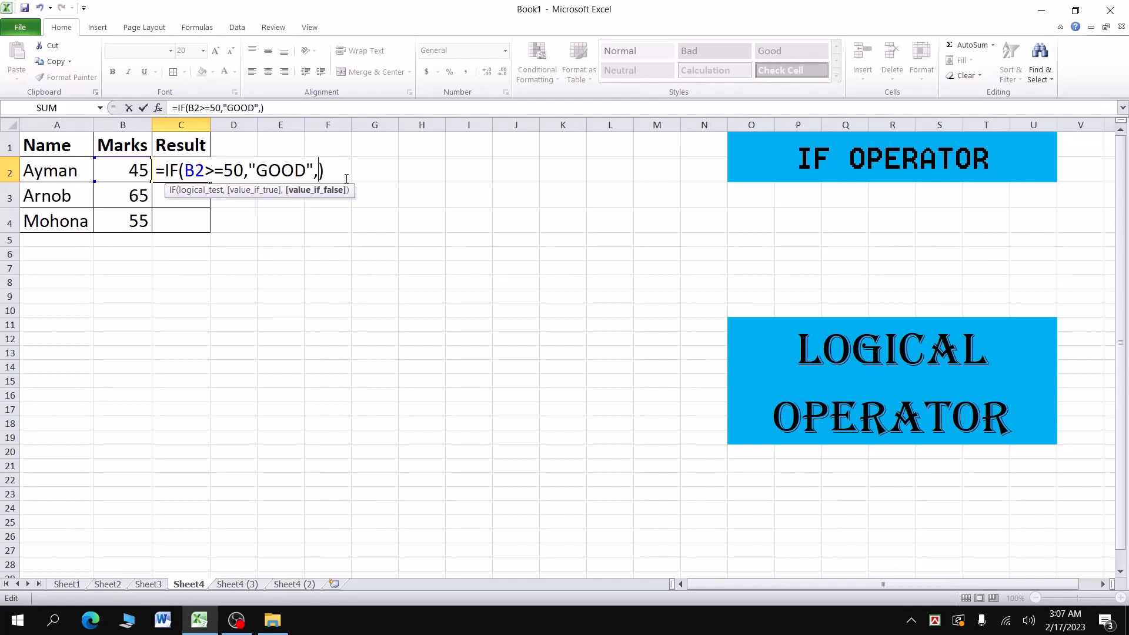
{"action": "type", "text": "\"LOW\""}
{"action": "key", "text": "Return"}
Review the IF formula in C2 and fill it down through C4
{"action": "left_click", "coordinate": [169, 176]}
{"action": "double_click", "coordinate": [185, 170]}
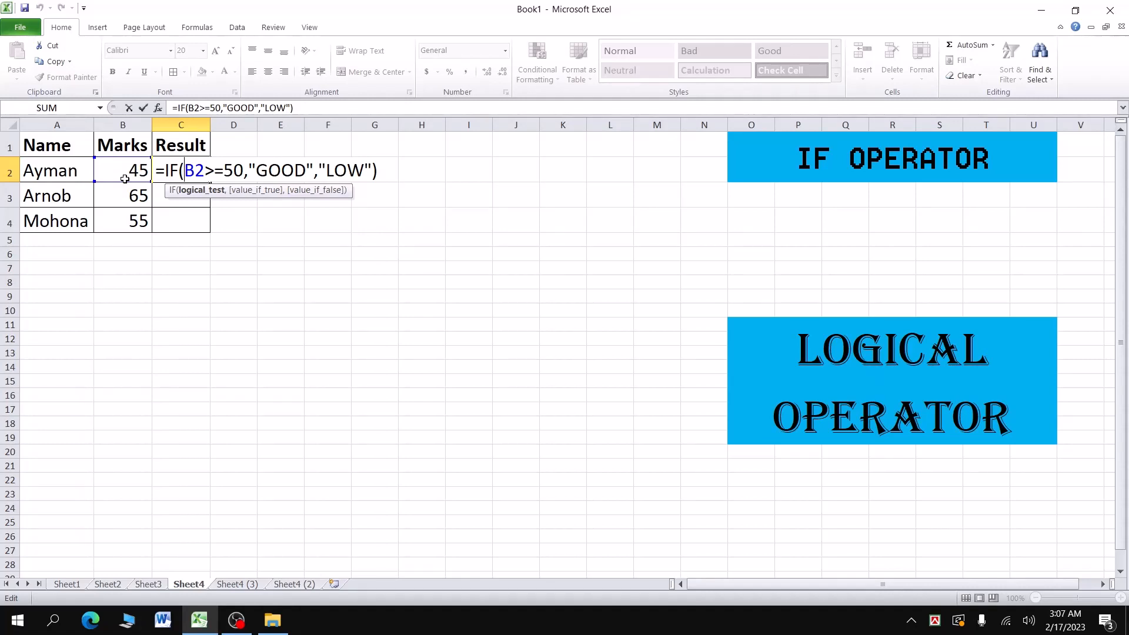
{"action": "key", "text": "Return"}
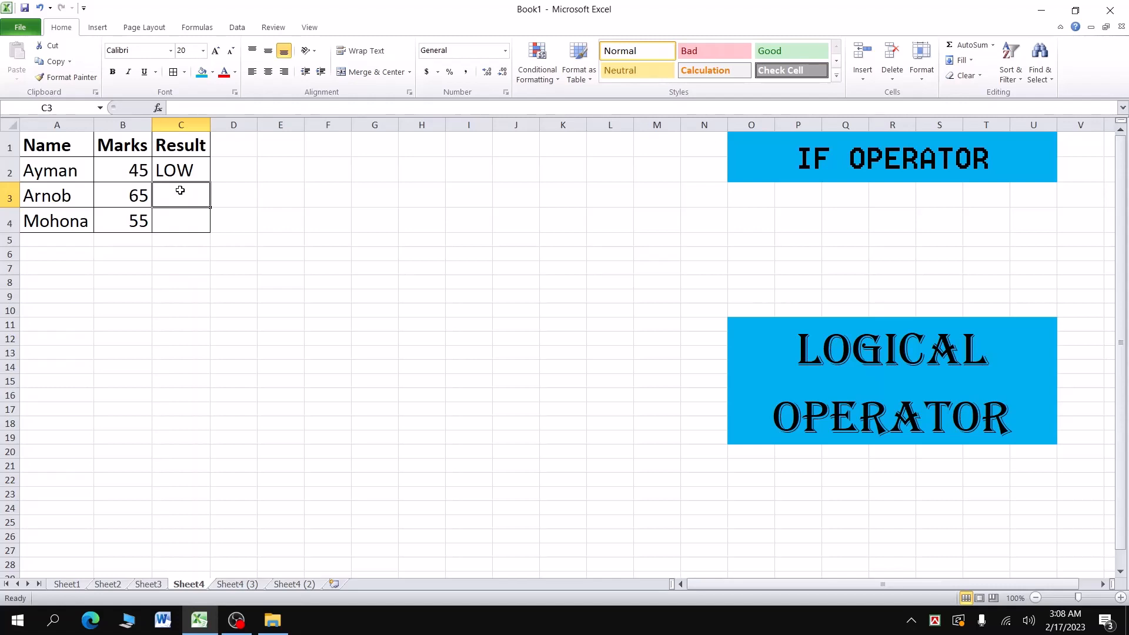
{"action": "left_click", "coordinate": [194, 174]}
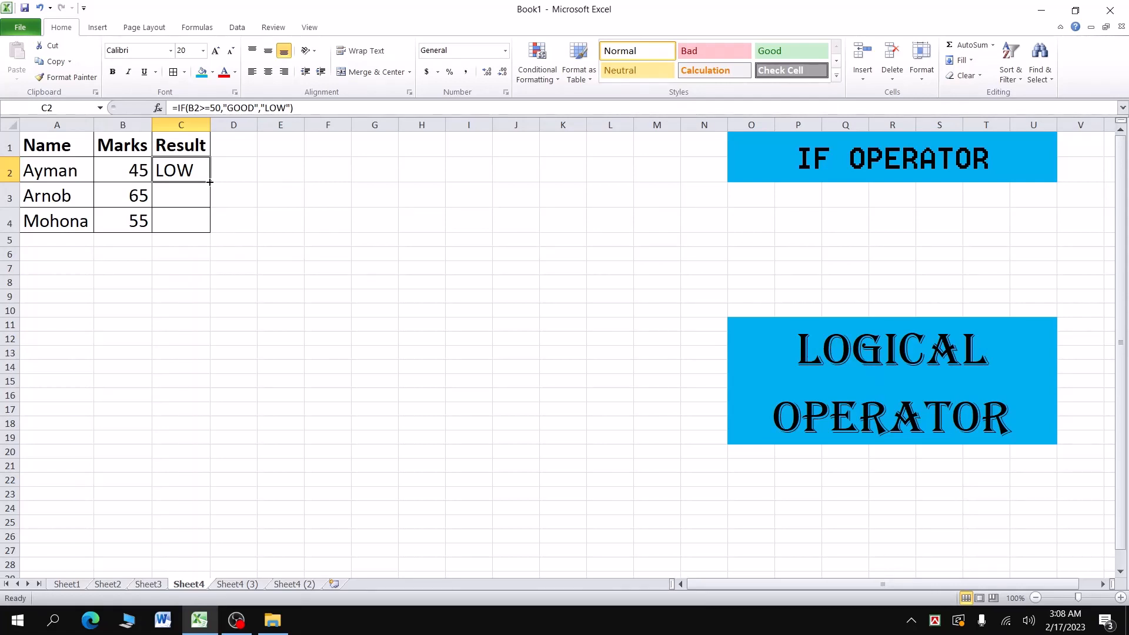
{"action": "left_click_drag", "start_coordinate": [210, 181], "coordinate": [204, 225]}
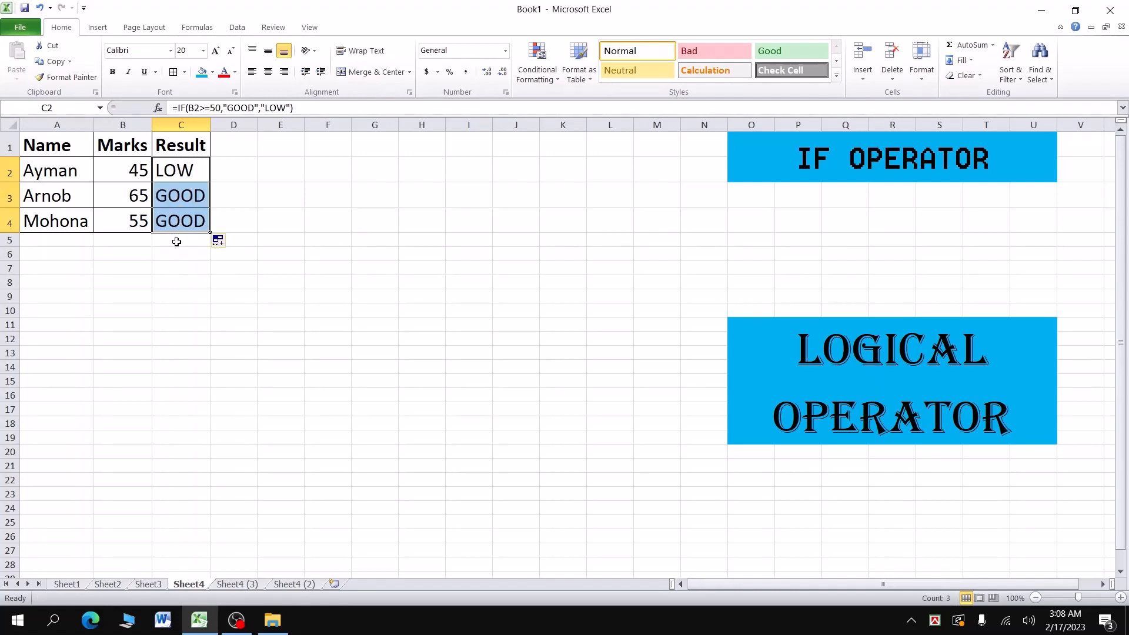
{"action": "double_click", "coordinate": [177, 170]}
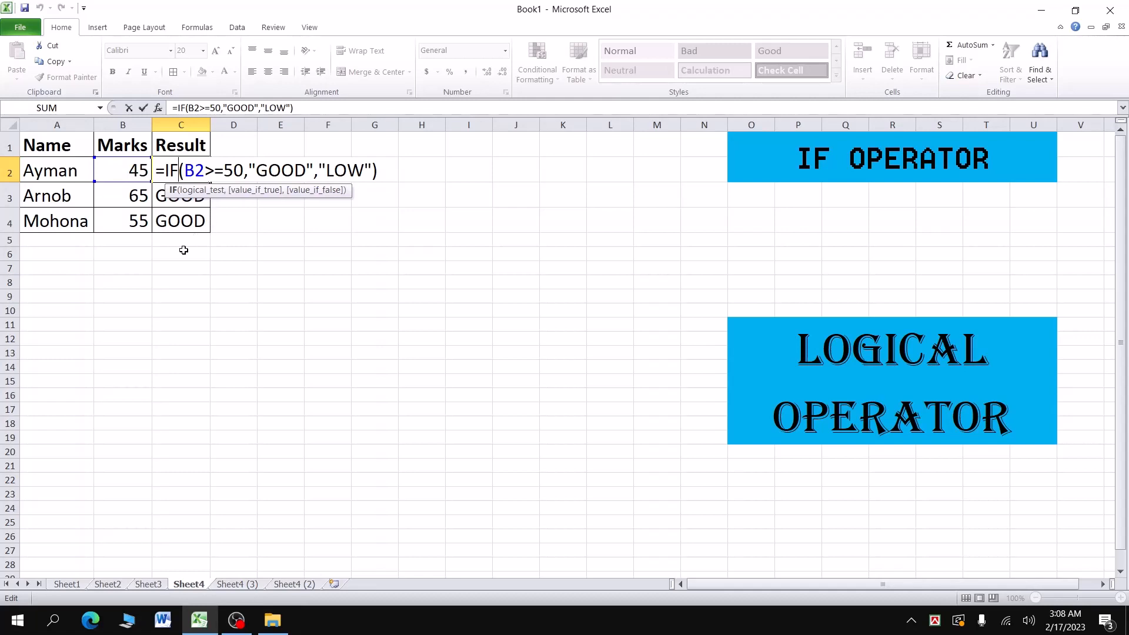
{"action": "key", "text": "ctrl+Return"}
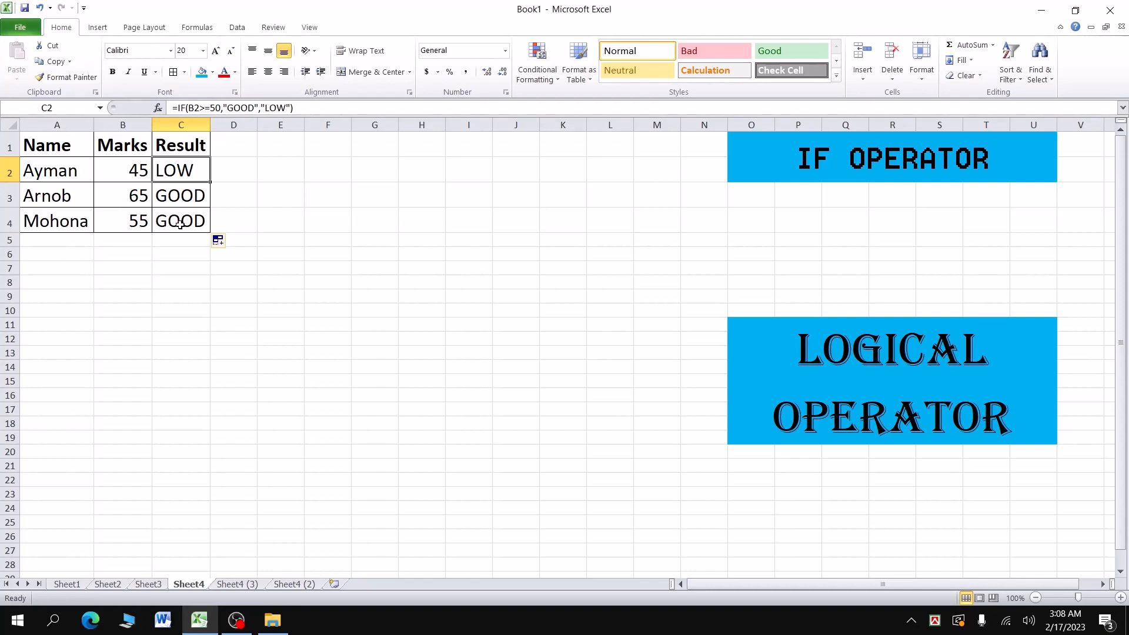
On Sheet4 (3), begin an IF formula in C2 with the logical test AND(1<B2,B2<100)
{"action": "left_click", "coordinate": [237, 584]}
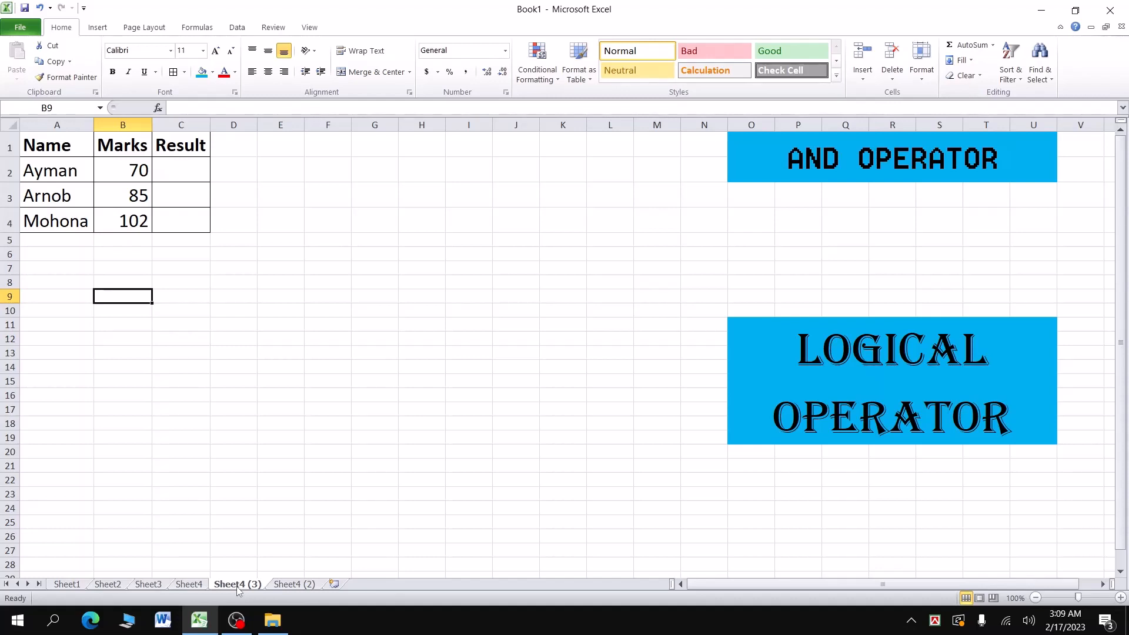
{"action": "left_click", "coordinate": [191, 169]}
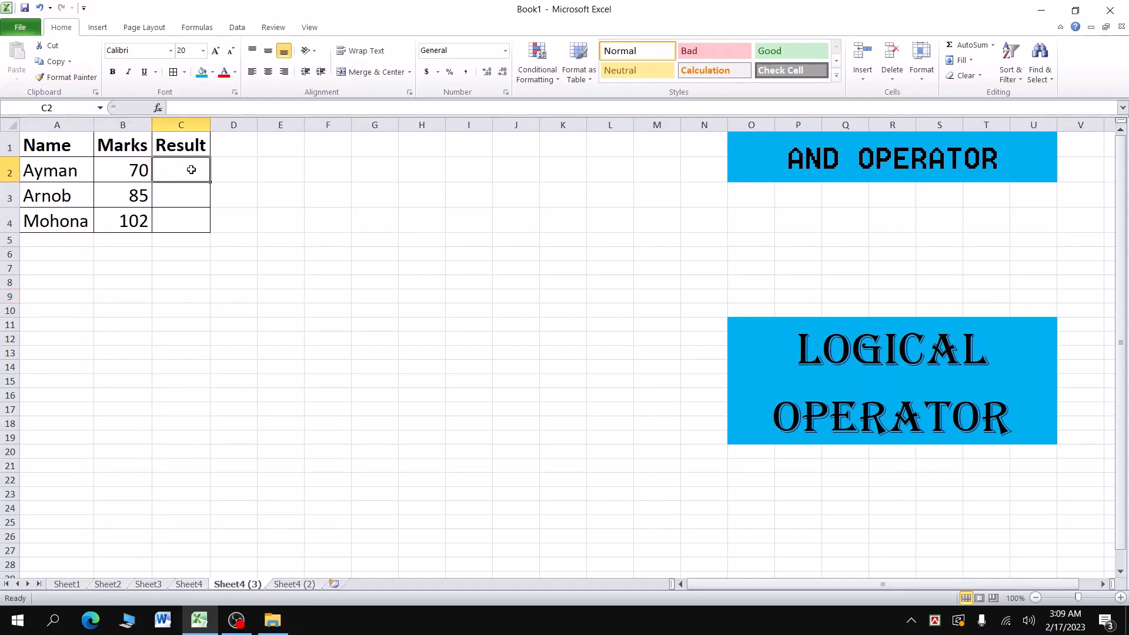
{"action": "type", "text": "="}
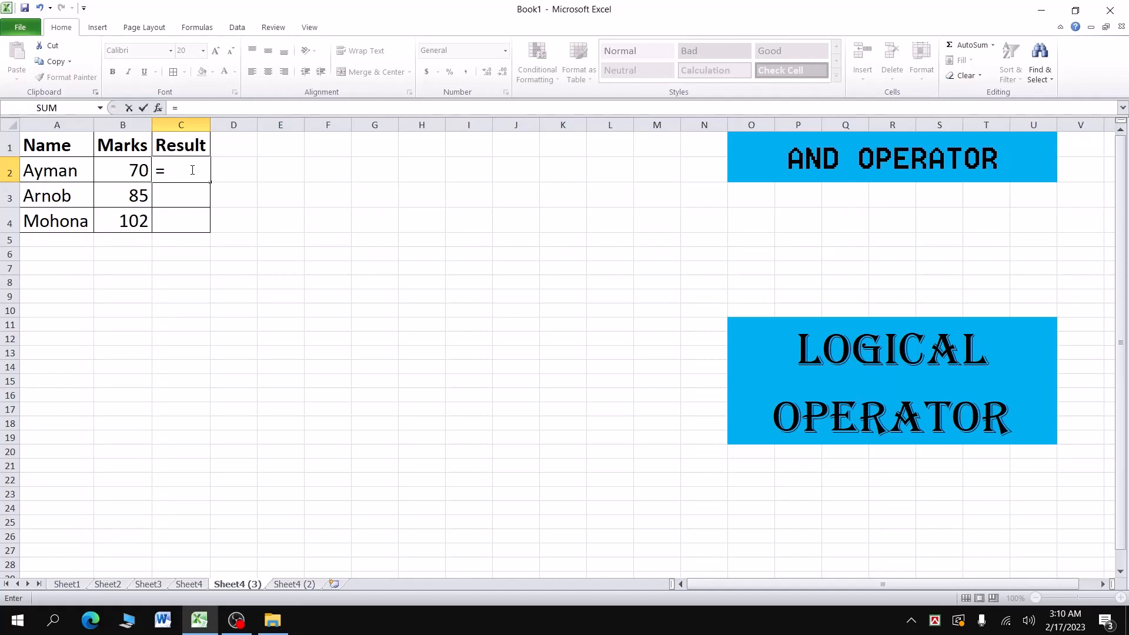
{"action": "type", "text": "if("}
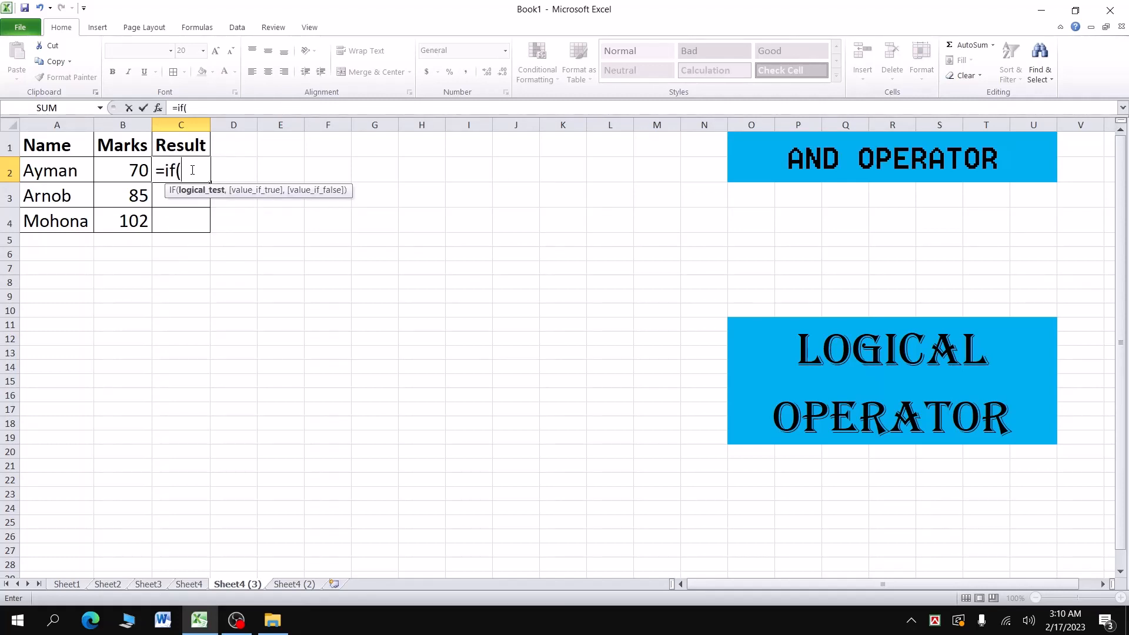
{"action": "type", "text": "and"}
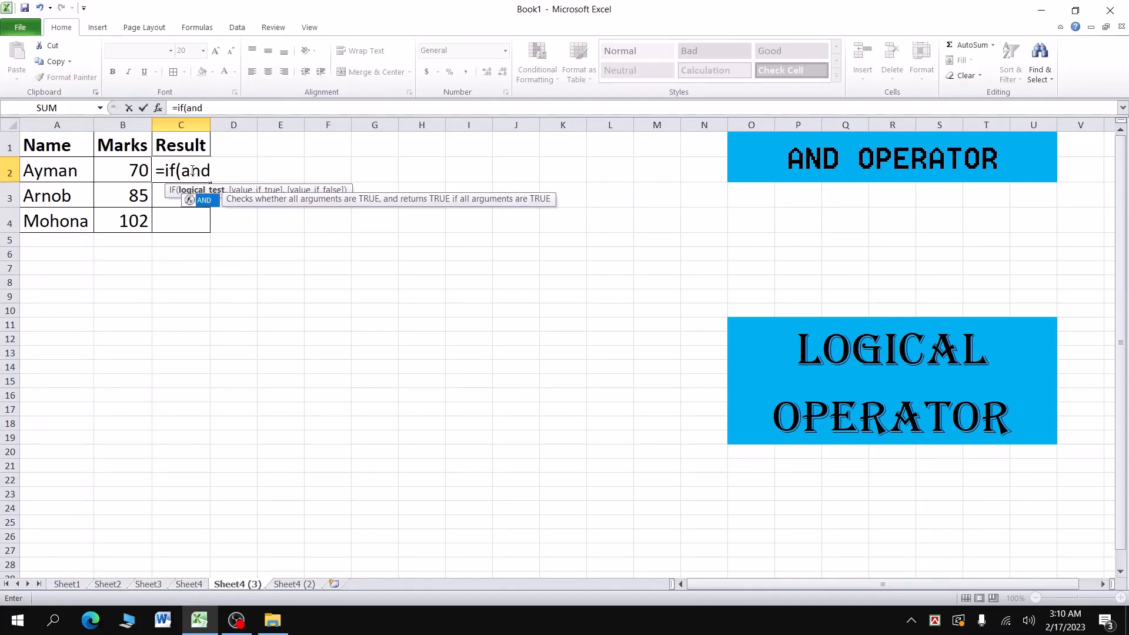
{"action": "type", "text": "("}
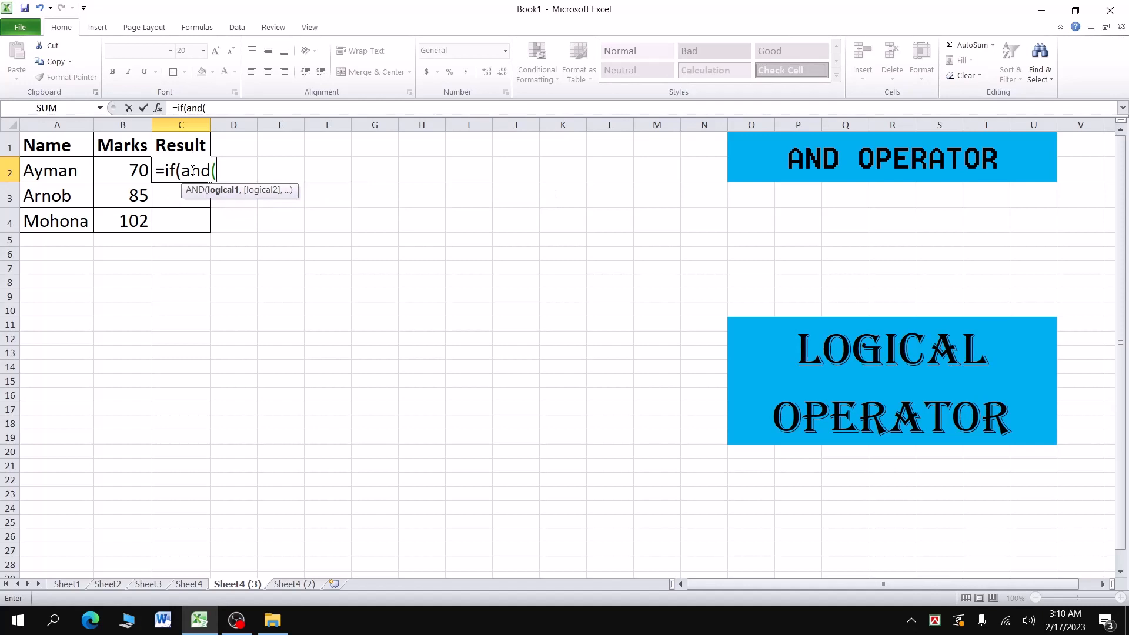
{"action": "type", "text": "1<"}
{"action": "left_click", "coordinate": [128, 171]}
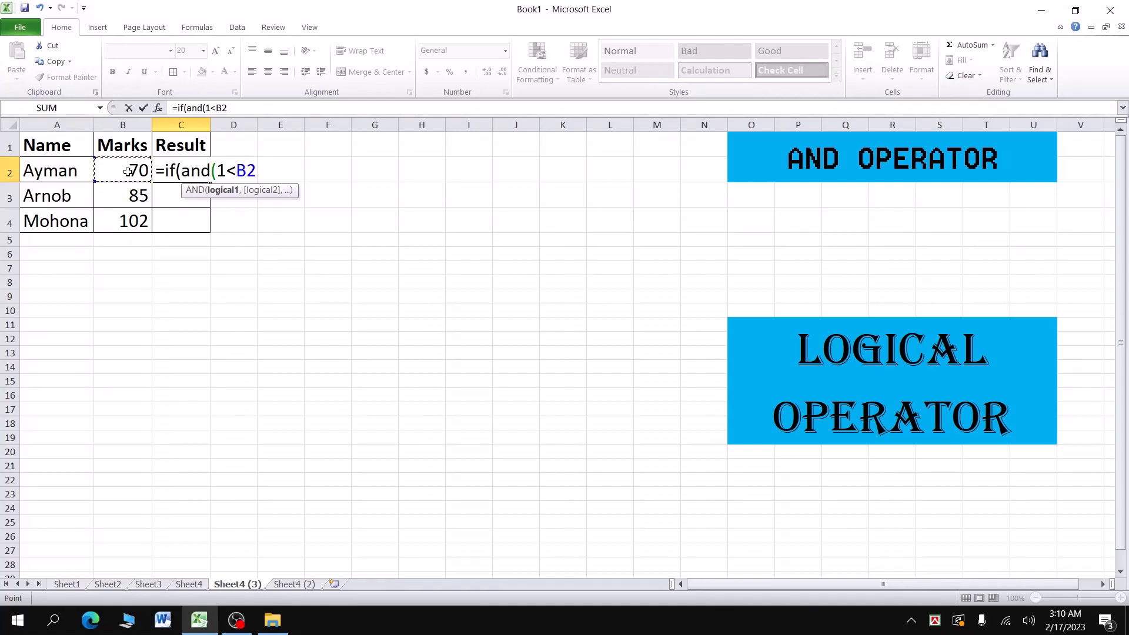
{"action": "type", "text": ","}
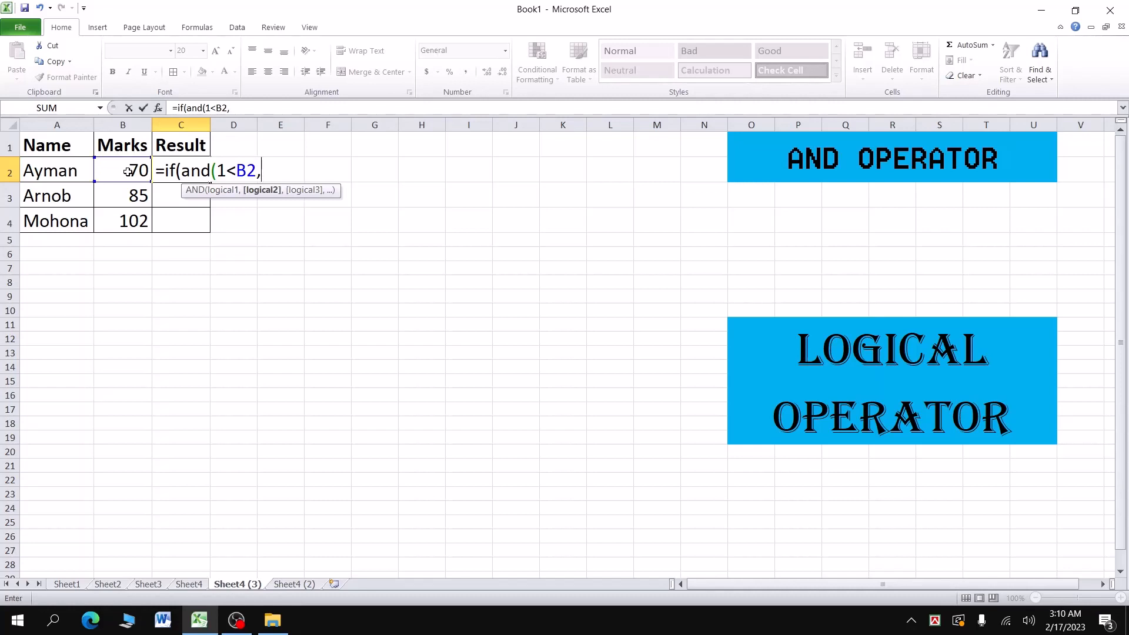
{"action": "left_click", "coordinate": [137, 170]}
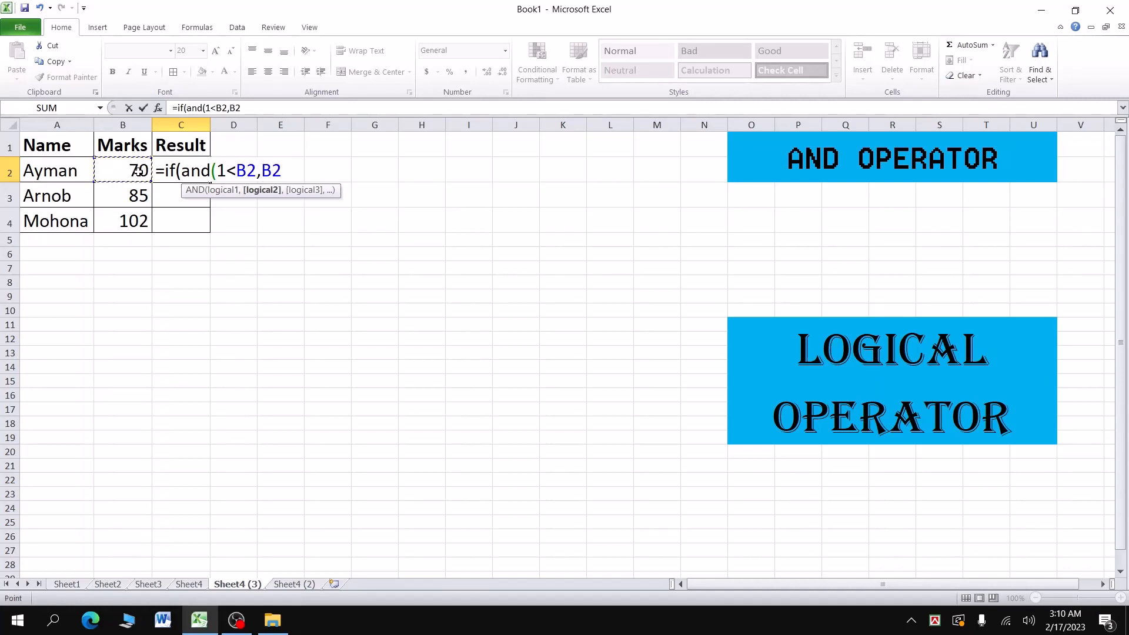
{"action": "type", "text": "<100"}
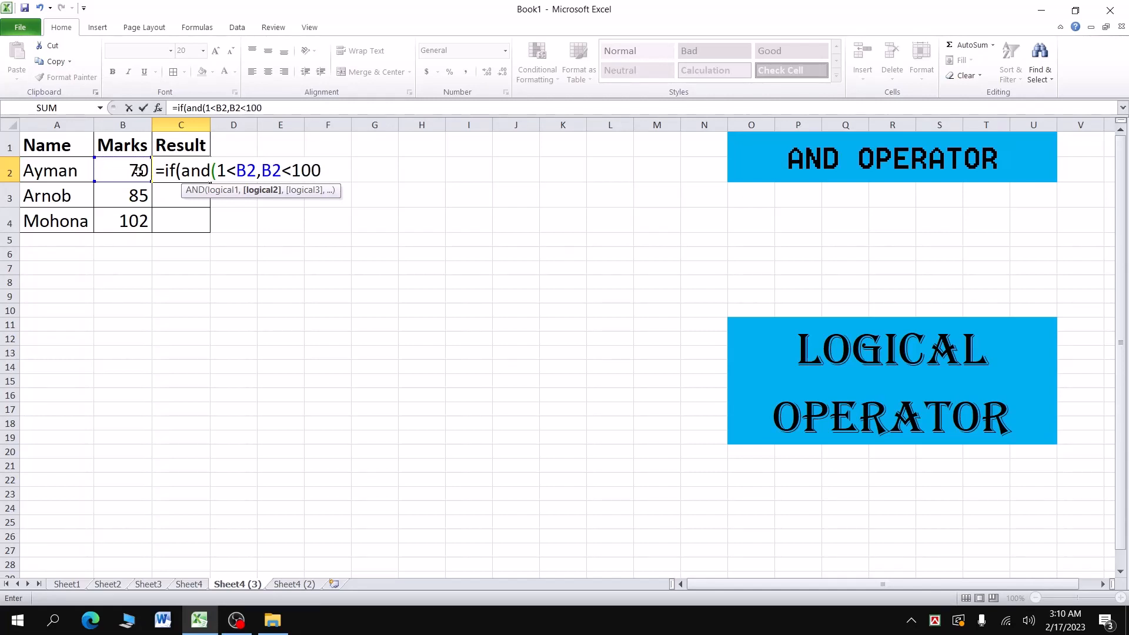
{"action": "type", "text": "),"}
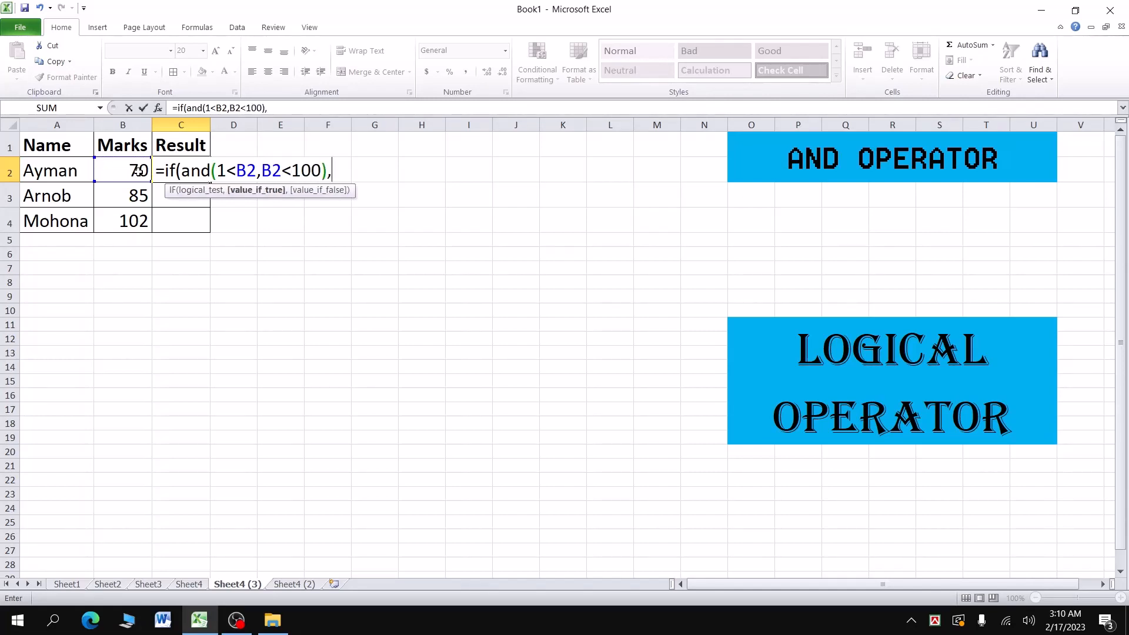
Complete the C2 formula with "YES" as the true value and "NO" as the false value, accepting the proposed formula correction
{"action": "type", "text": "\"yes"}
{"action": "type", "text": "\",NO\""}
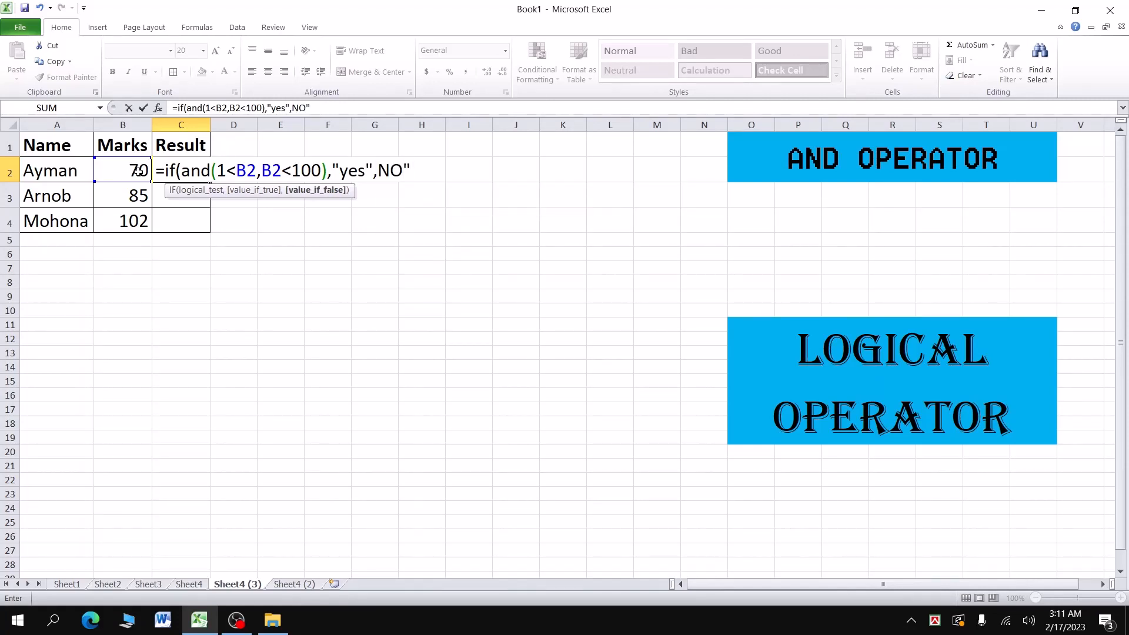
{"action": "type", "text": ")"}
{"action": "left_click_drag", "start_coordinate": [364, 171], "coordinate": [339, 171]}
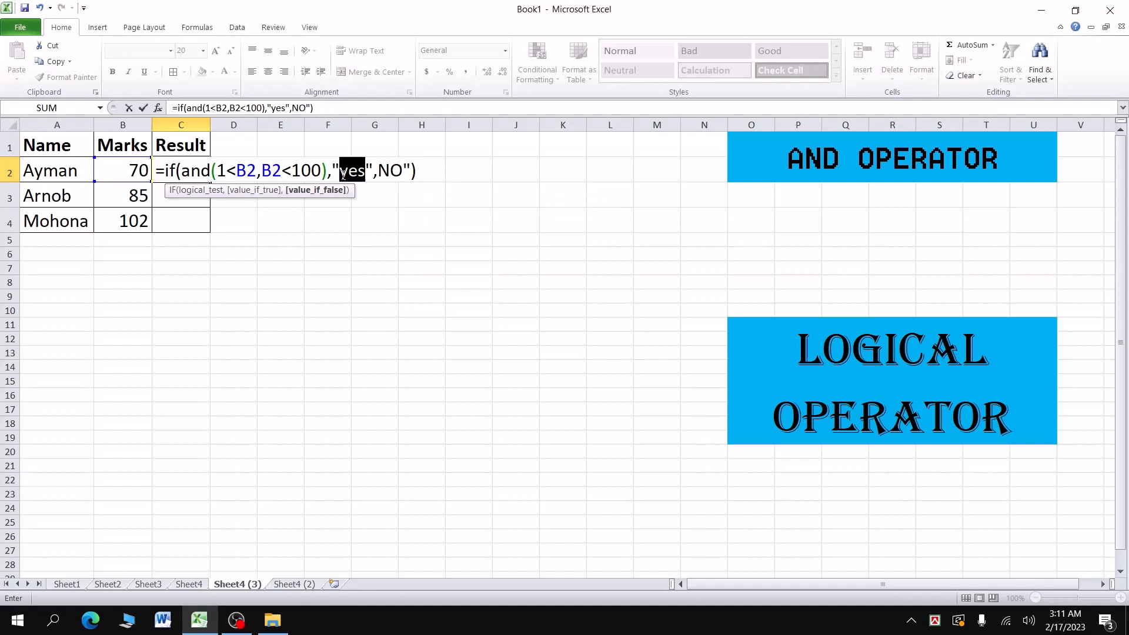
{"action": "key", "text": "BackSpace"}
{"action": "type", "text": "YES"}
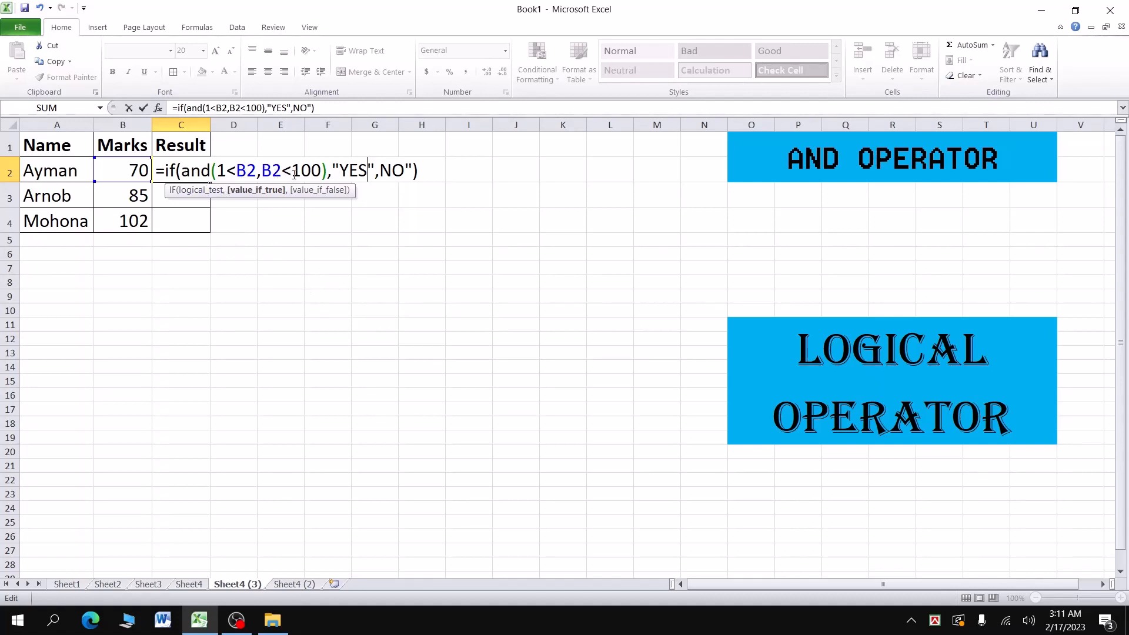
{"action": "mouse_move", "coordinate": [322, 171]}
{"action": "left_mouse_down"}
{"action": "mouse_move", "coordinate": [247, 171]}
{"action": "mouse_move", "coordinate": [323, 172]}
{"action": "left_mouse_up"}
{"action": "left_click", "coordinate": [220, 171]}
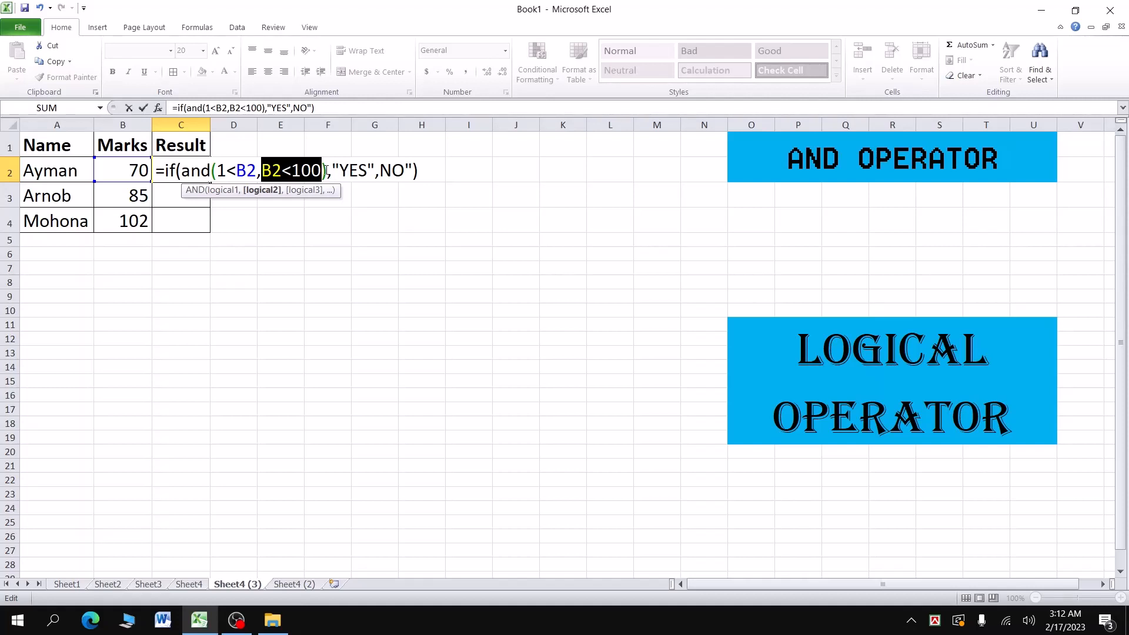
{"action": "key", "text": "Return"}
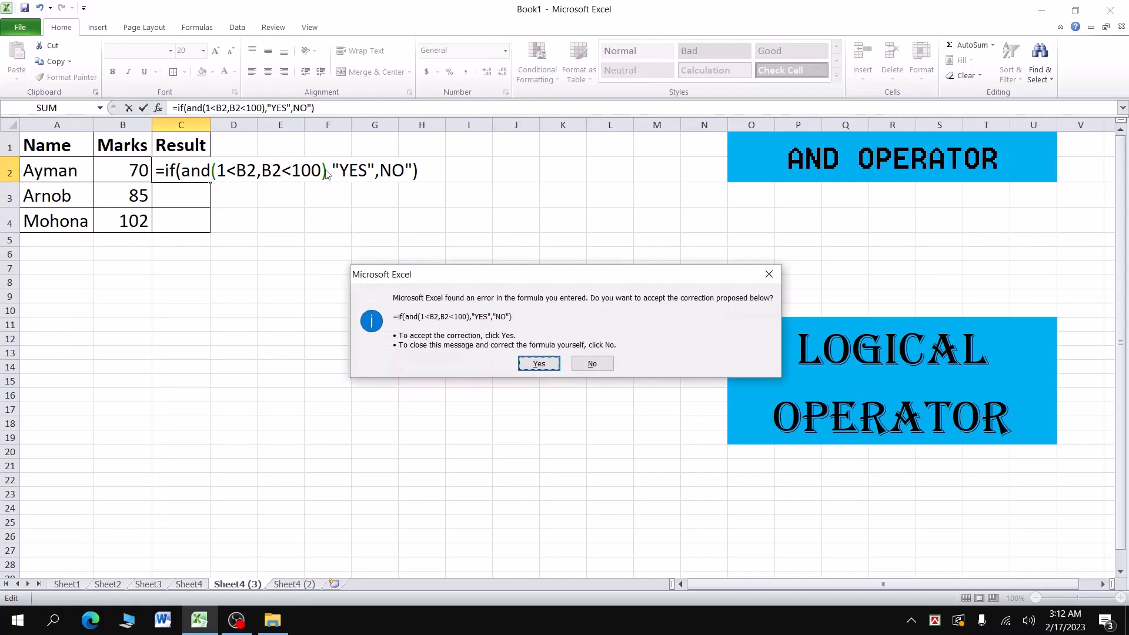
{"action": "key", "text": "Return"}
Fill the IF/AND formula from C2 down through C4 and check the copied formula in C3
{"action": "left_click", "coordinate": [191, 175]}
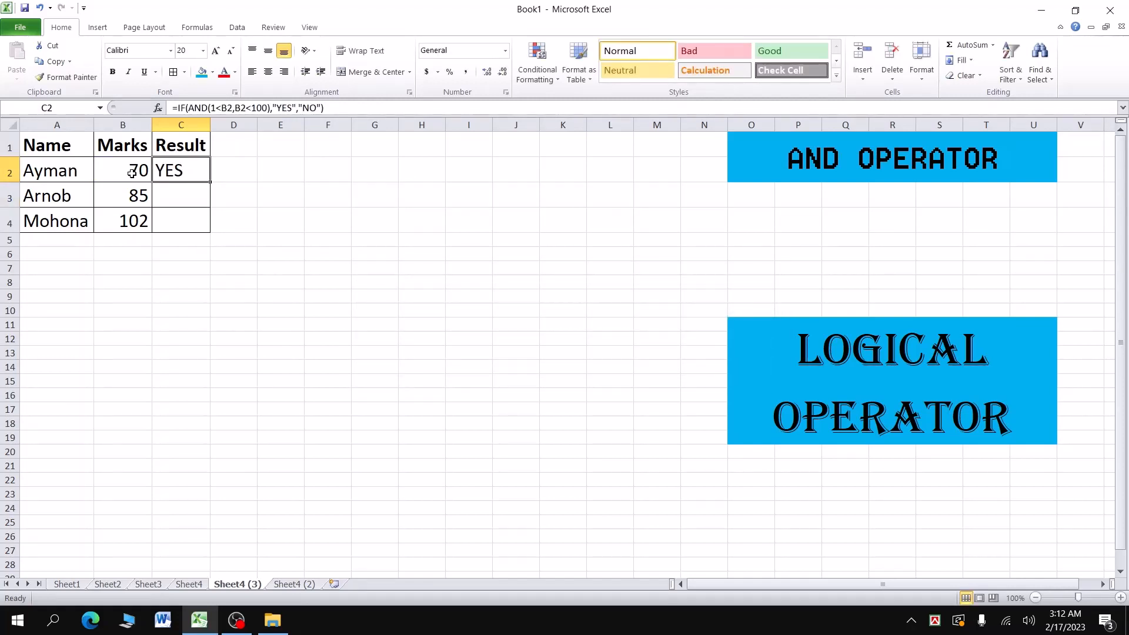
{"action": "left_click_drag", "start_coordinate": [210, 183], "coordinate": [204, 226]}
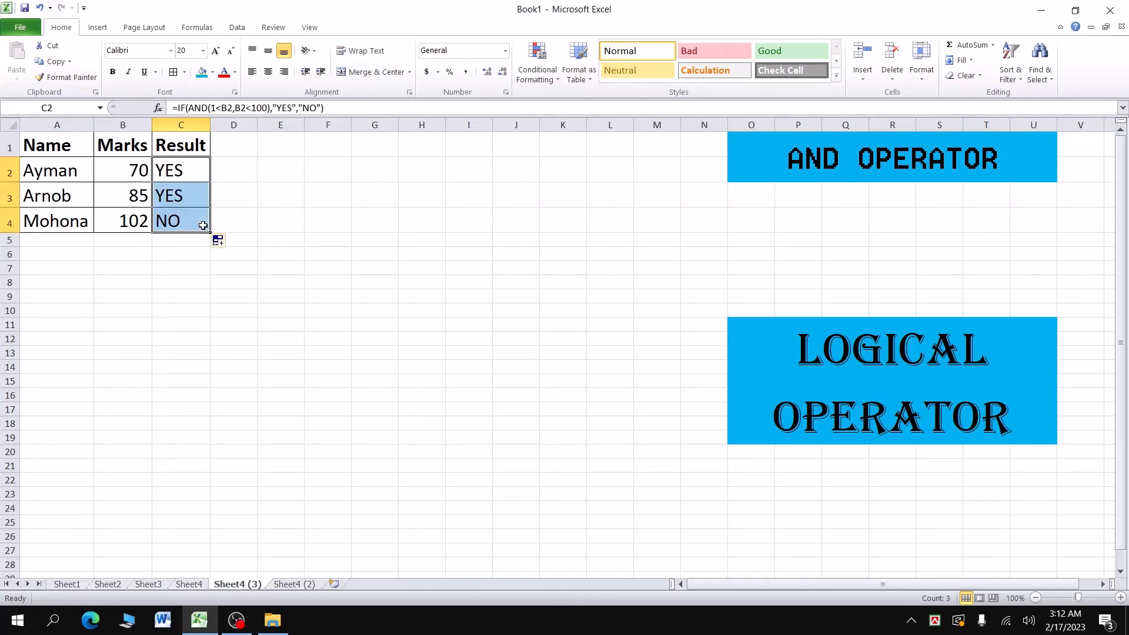
{"action": "left_click", "coordinate": [143, 199]}
{"action": "left_click", "coordinate": [184, 194]}
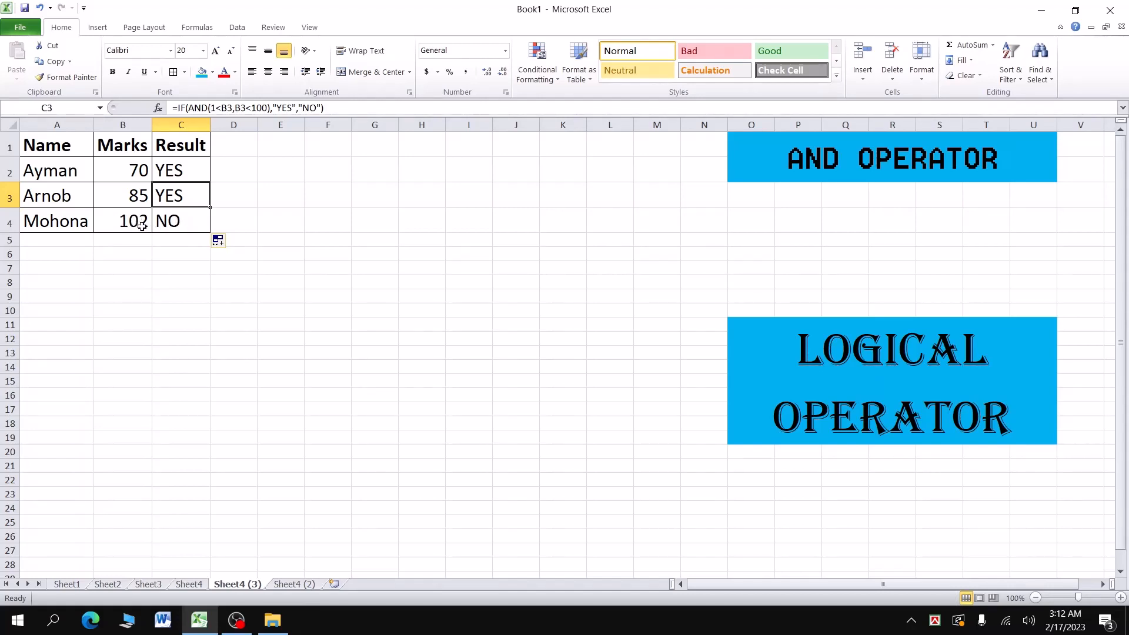
Change the mark in cell B3 to 105 to test the AND condition
{"action": "left_click", "coordinate": [129, 201]}
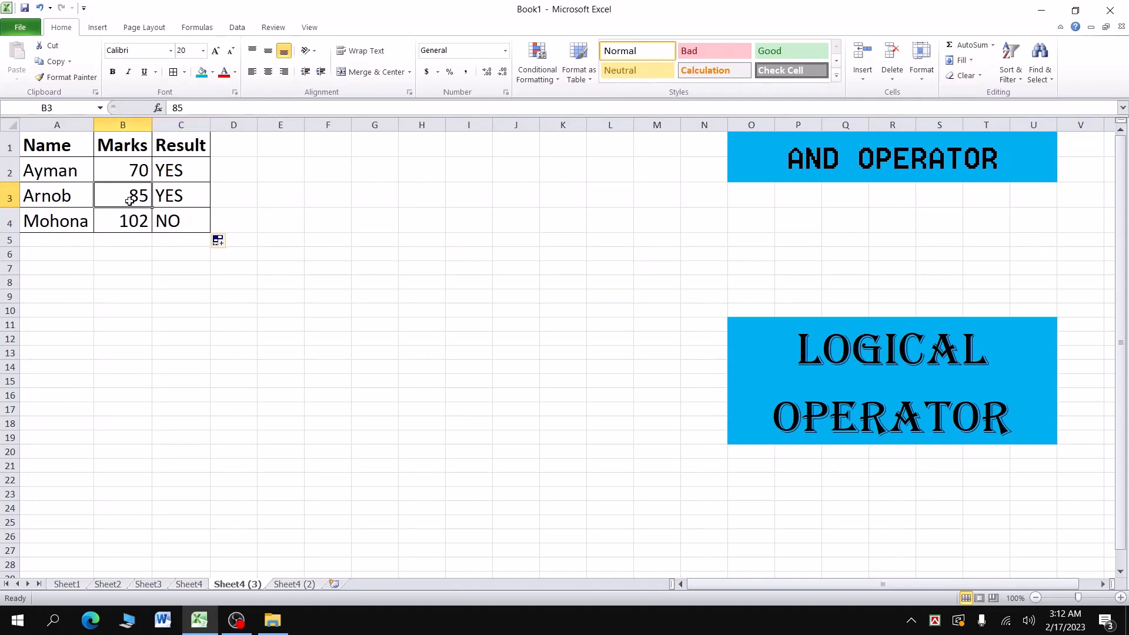
{"action": "type", "text": "105"}
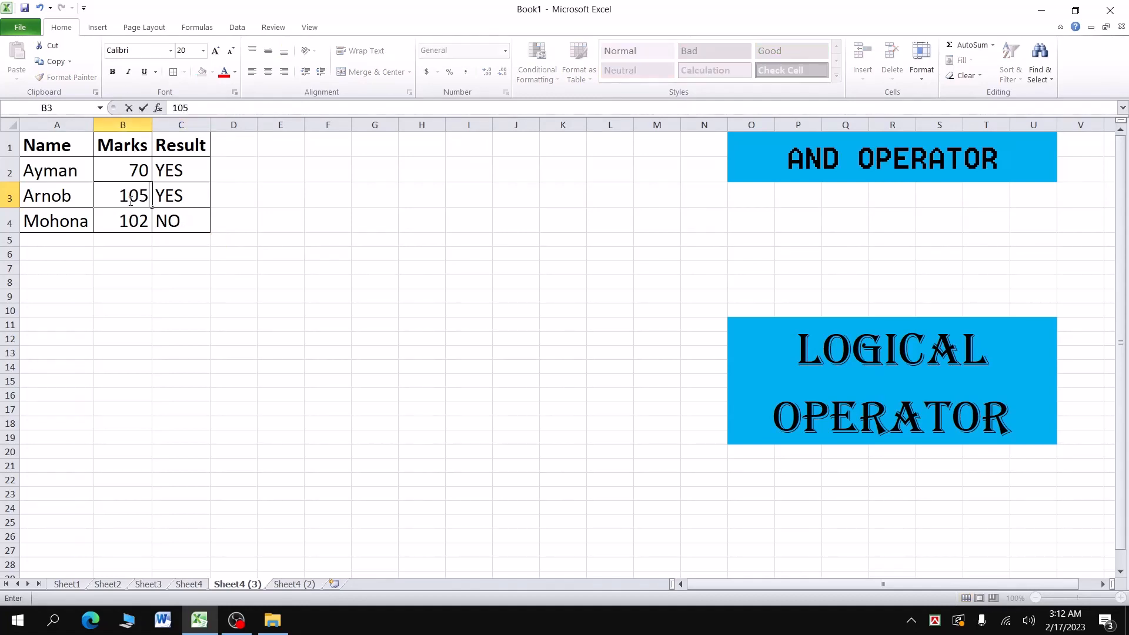
{"action": "key", "text": "Return"}
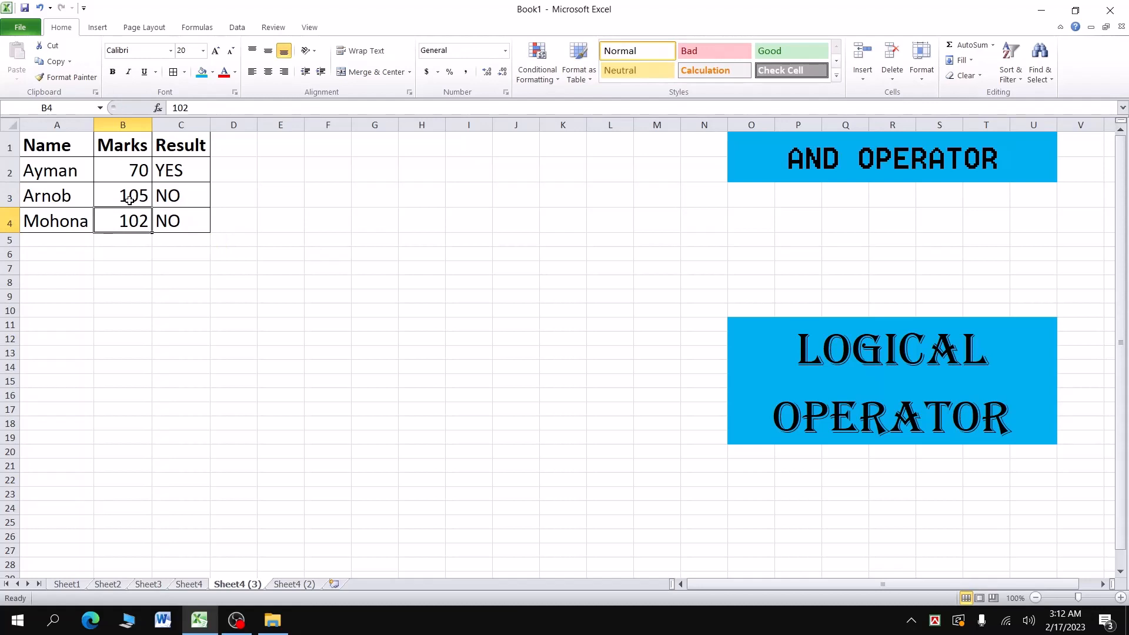
Change the mark in cell B4 to 90 to test the AND condition
{"action": "type", "text": "90"}
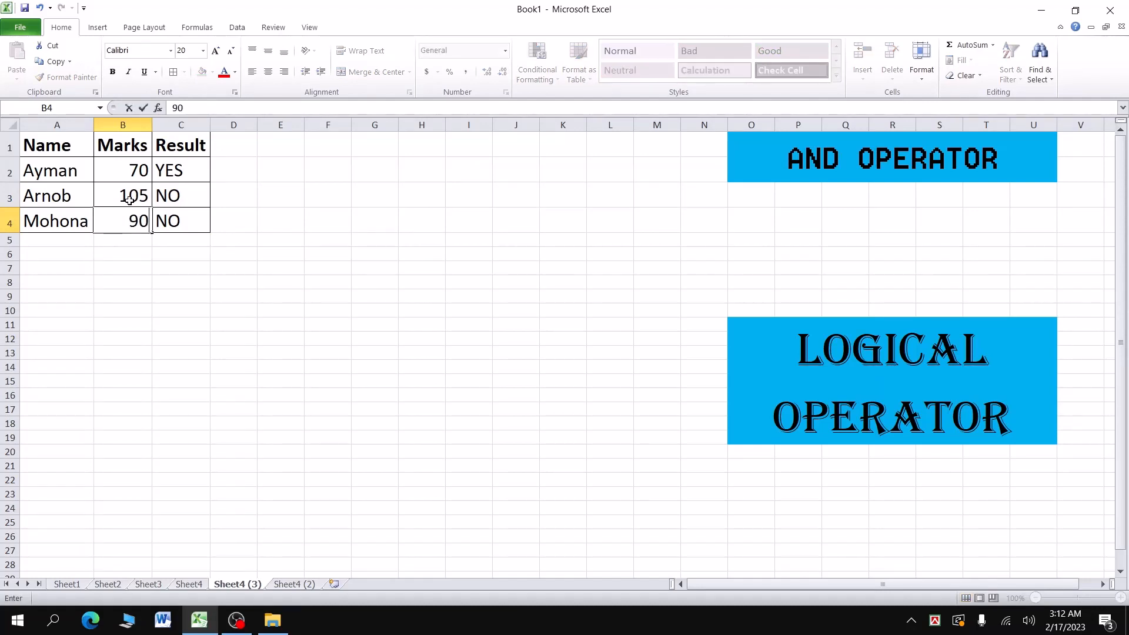
{"action": "left_click", "coordinate": [130, 201]}
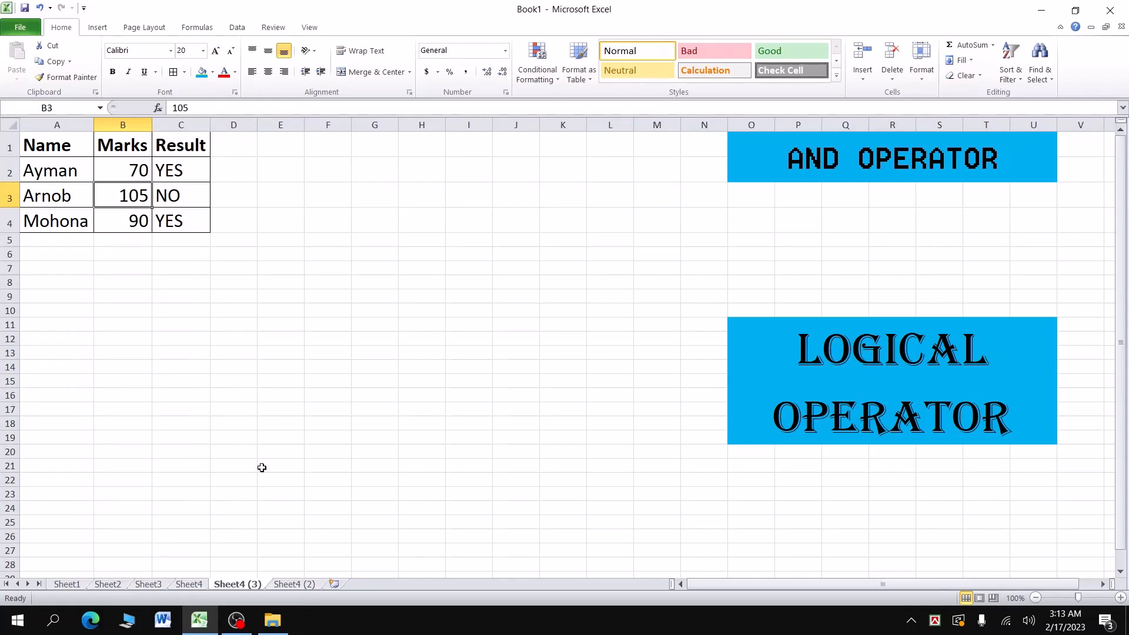
On Sheet4 (2), begin an IF formula in E2 with the logical test OR(B2<33,C2<33,D2<33)
{"action": "key", "text": "ctrl+Page_Down"}
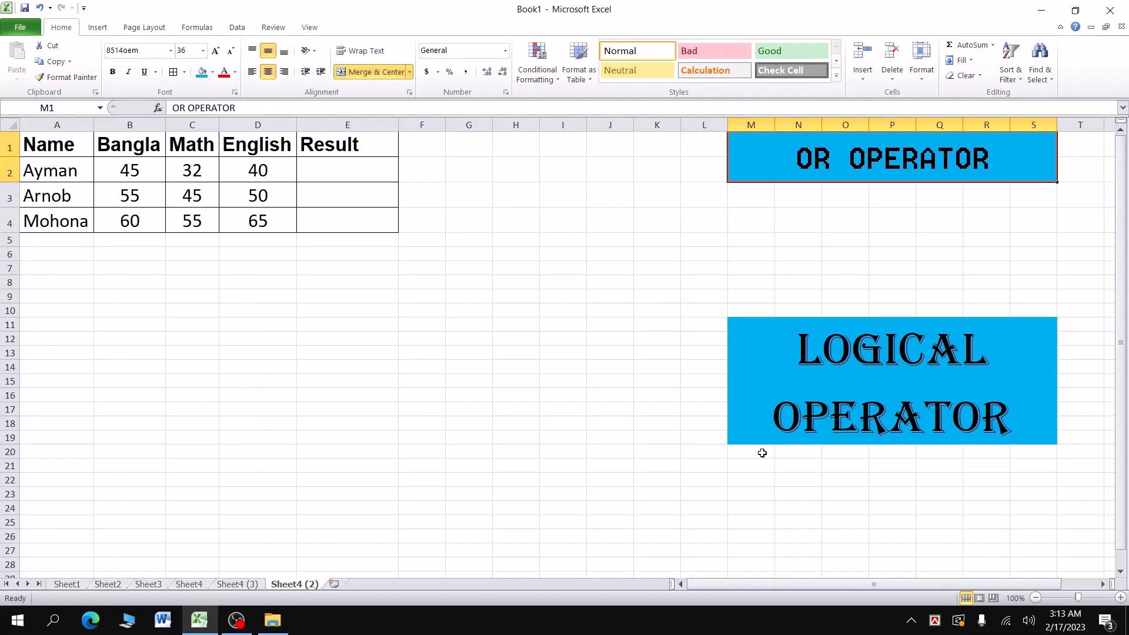
{"action": "left_click", "coordinate": [346, 170]}
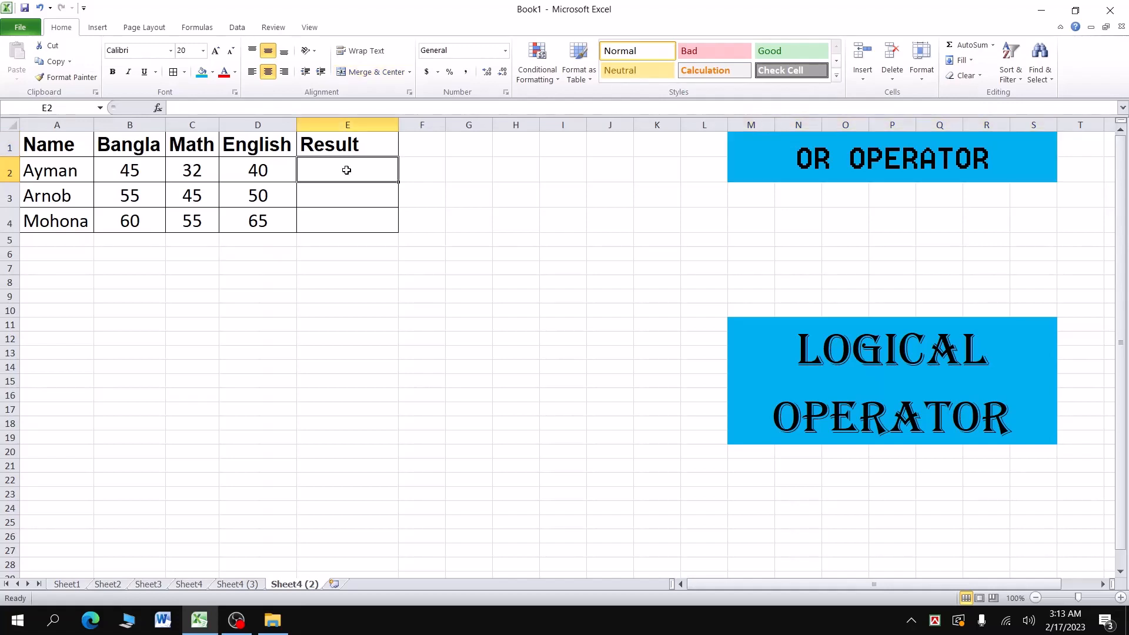
{"action": "type", "text": "=i"}
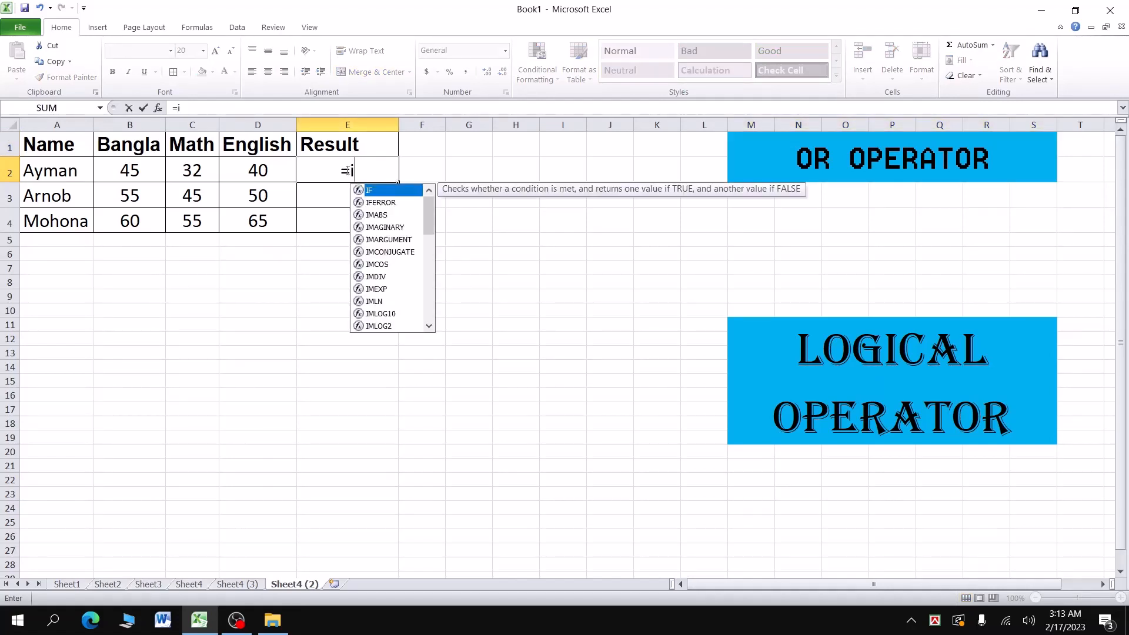
{"action": "type", "text": "f("}
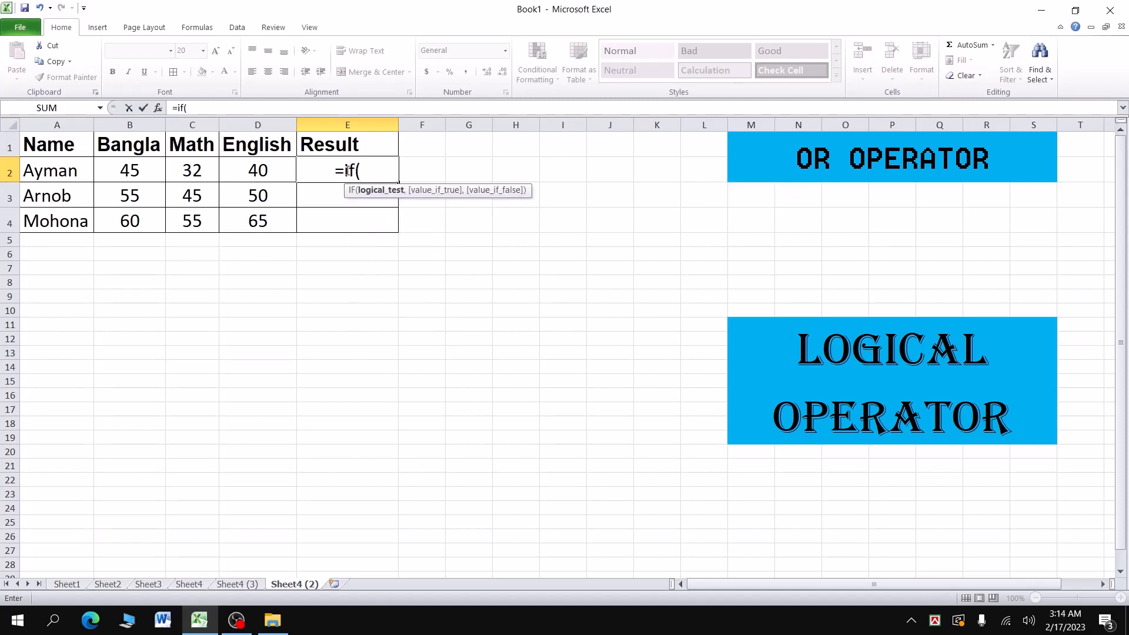
{"action": "type", "text": "or("}
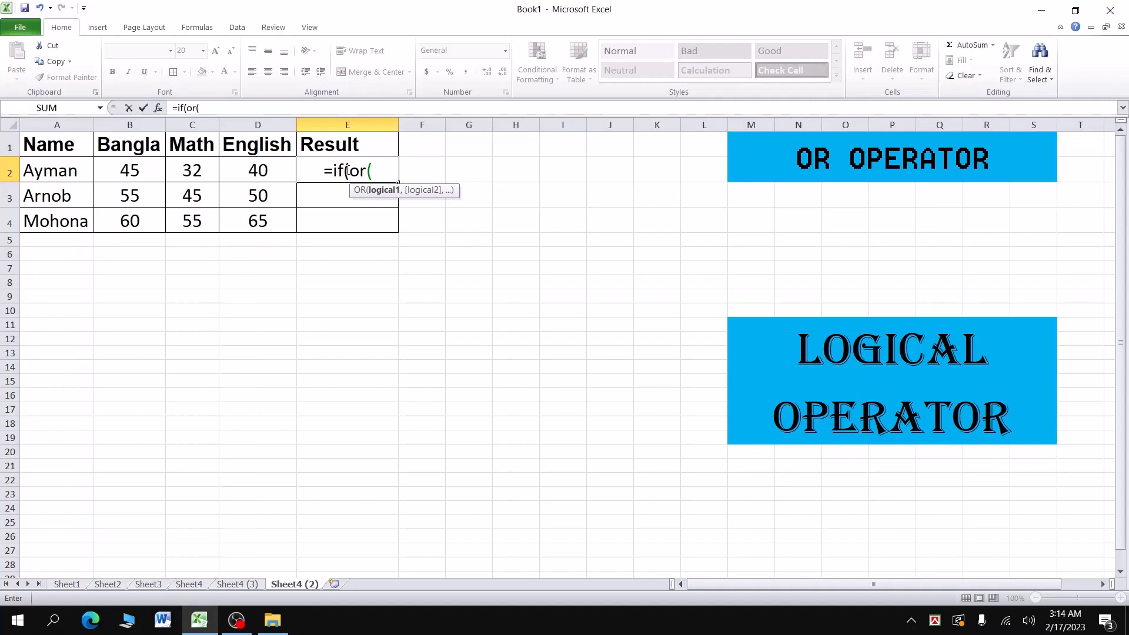
{"action": "left_click", "coordinate": [136, 171]}
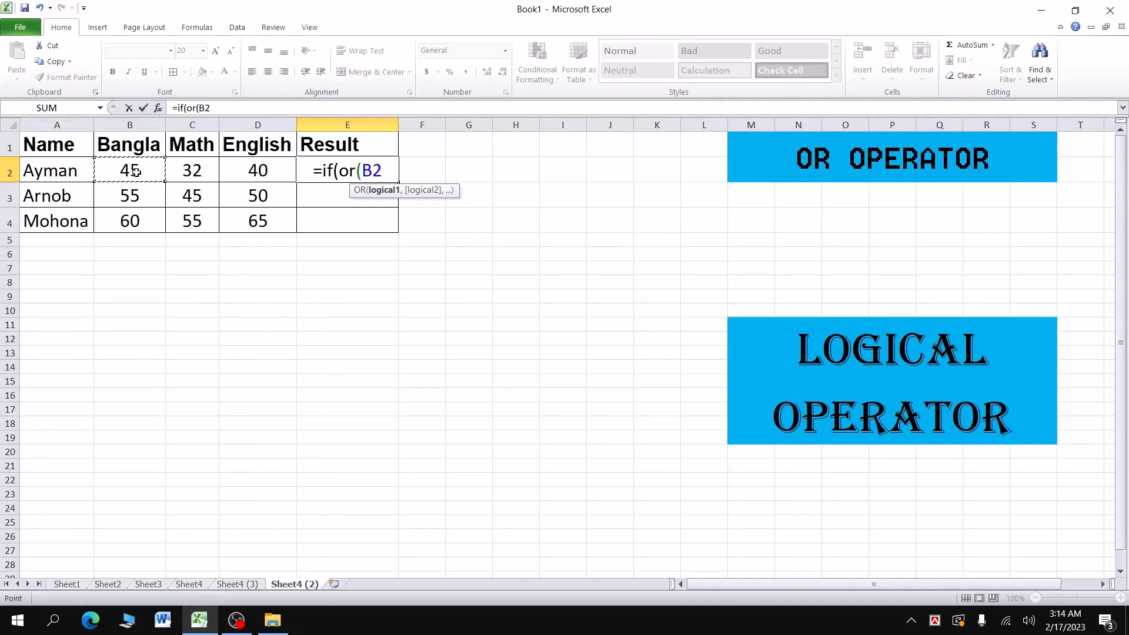
{"action": "type", "text": "<33,"}
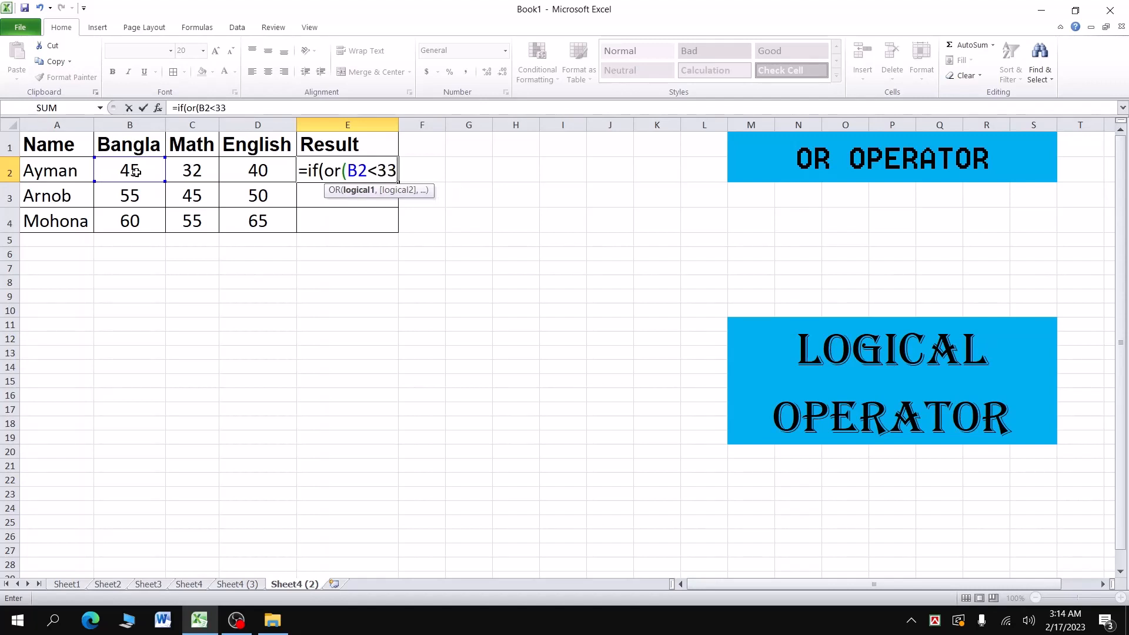
{"action": "left_click", "coordinate": [184, 171]}
{"action": "type", "text": "<33,"}
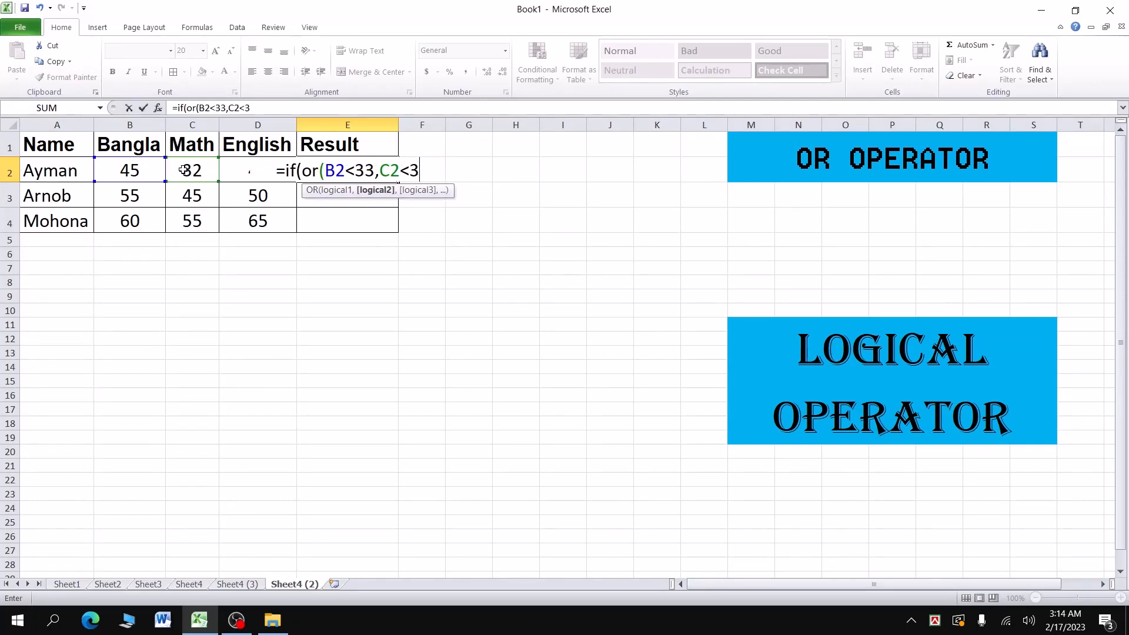
{"action": "left_click", "coordinate": [238, 172]}
{"action": "type", "text": "<"}
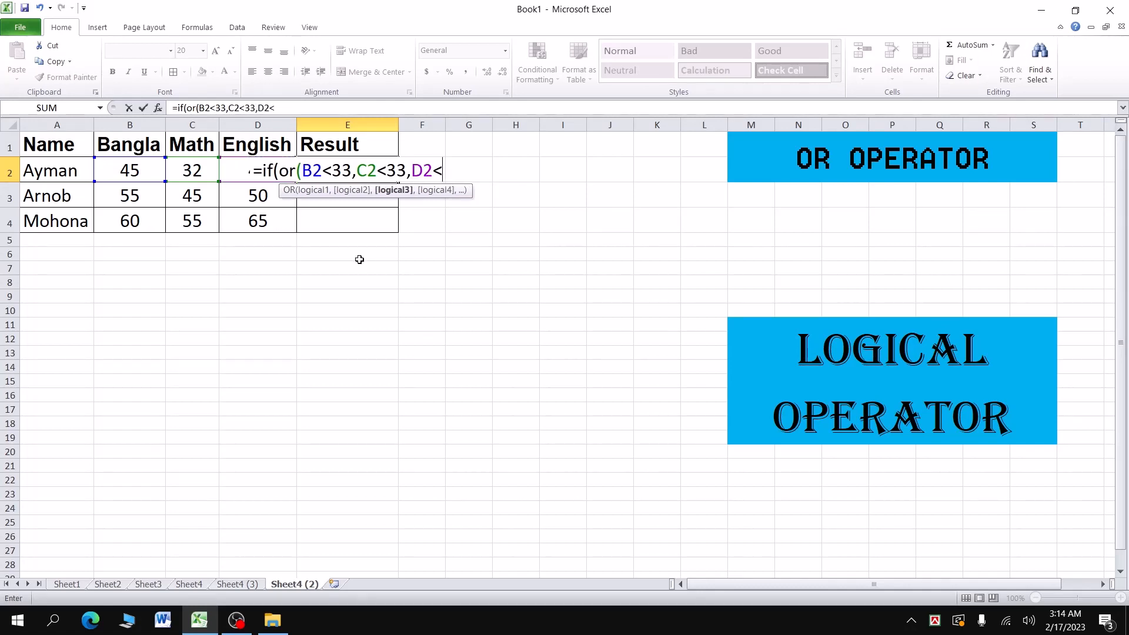
{"action": "type", "text": "33"}
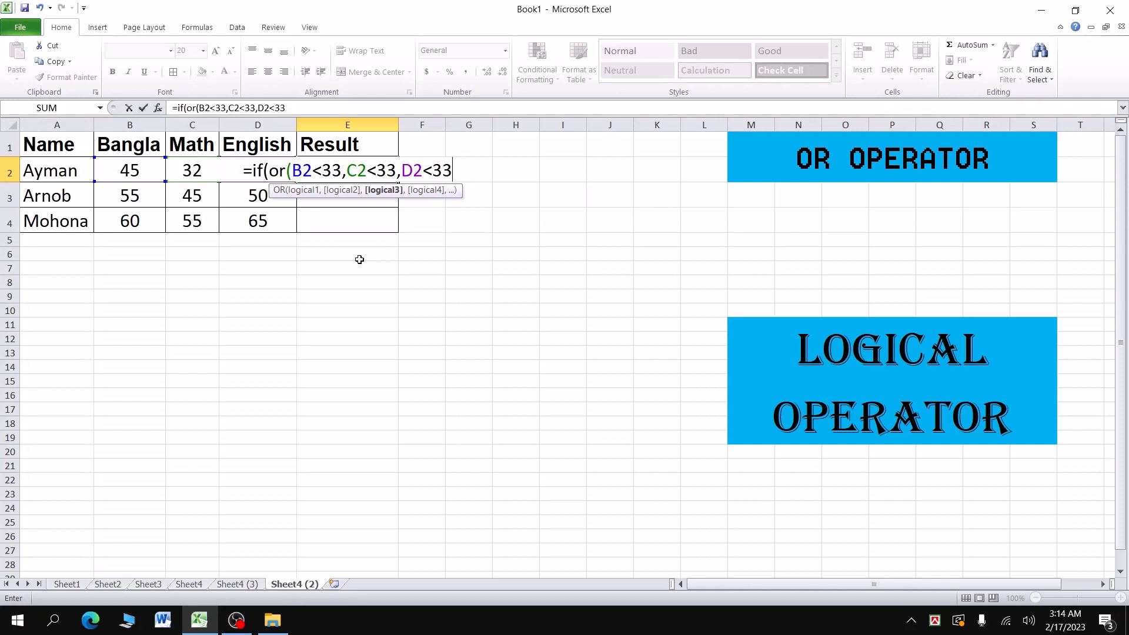
Complete the E2 formula with "Fail" as the true value and "Pass" as the false value
{"action": "type", "text": "),\"F"}
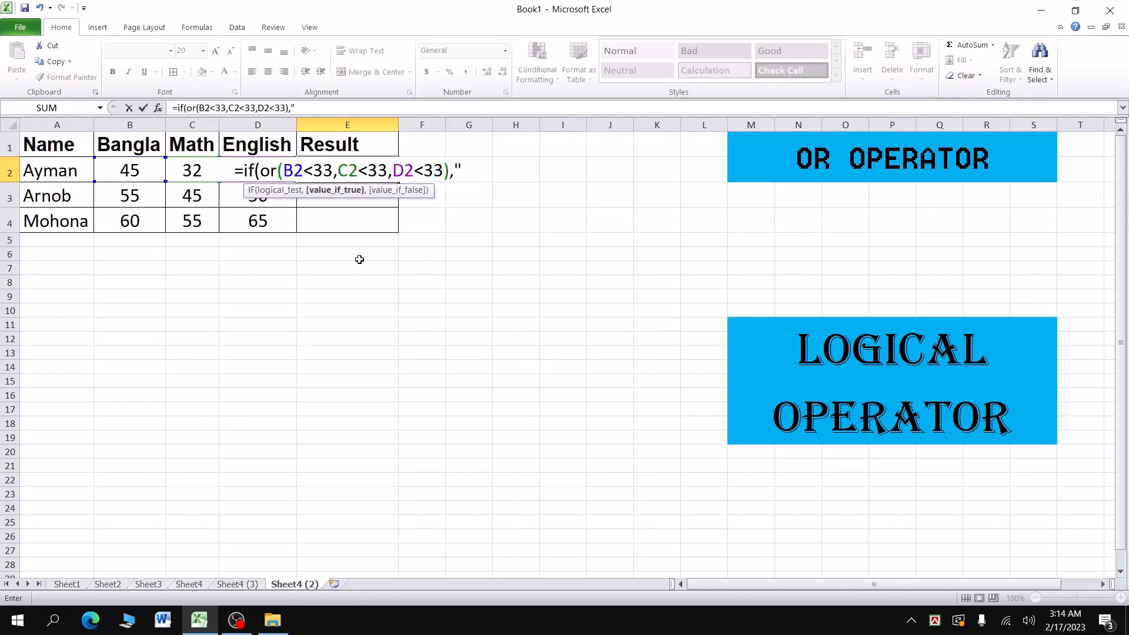
{"action": "type", "text": "ai"}
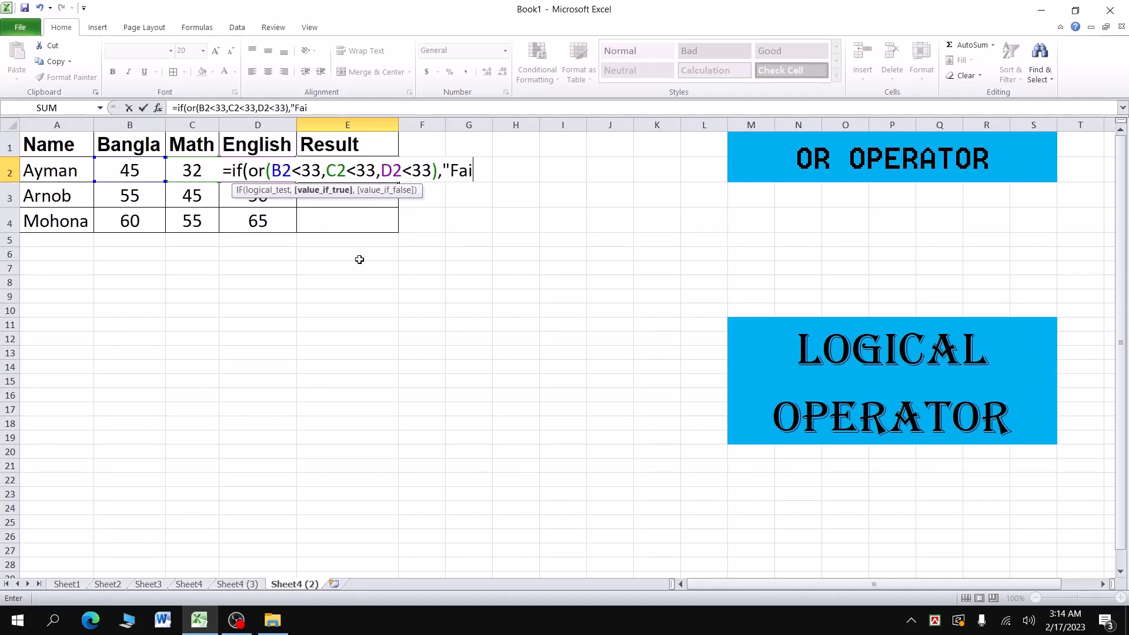
{"action": "type", "text": "l\","}
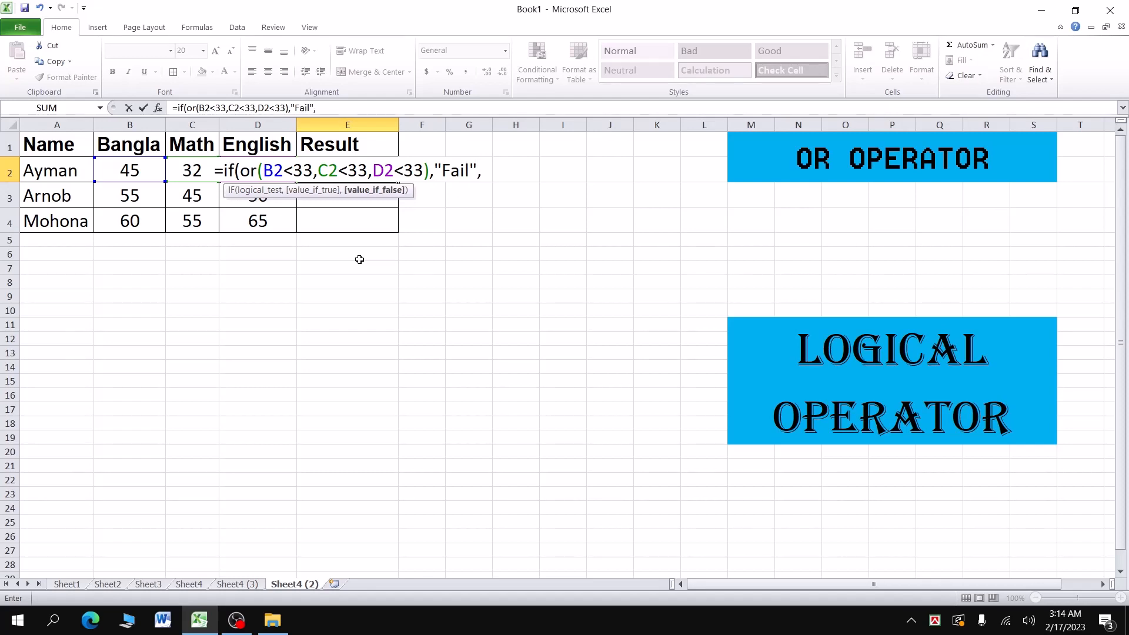
{"action": "type", "text": "\"P"}
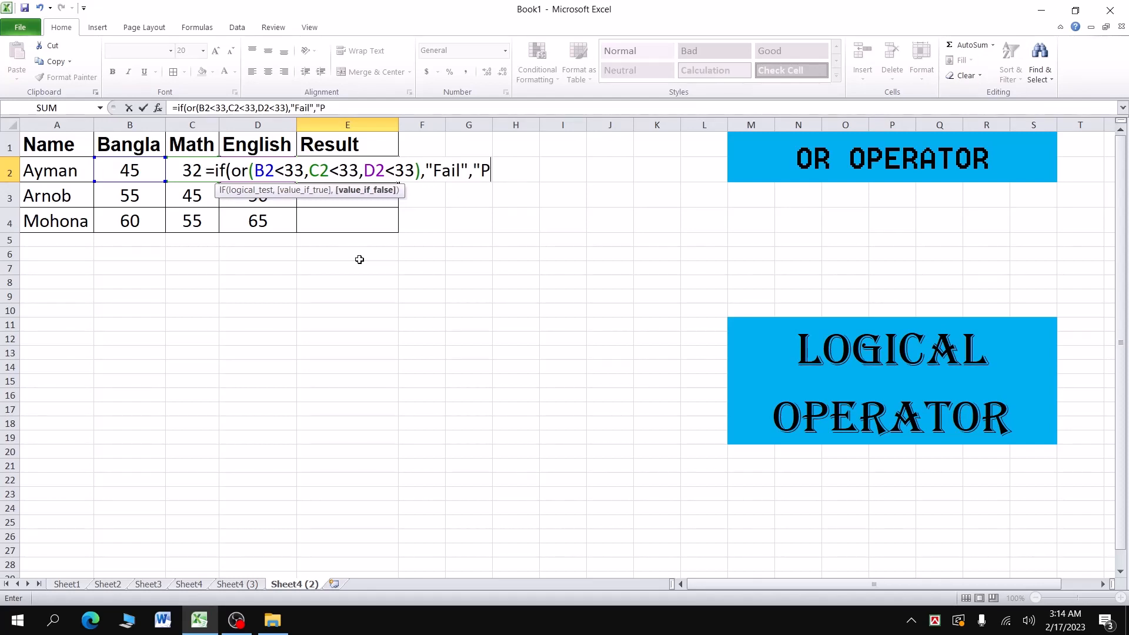
{"action": "type", "text": "ass\")"}
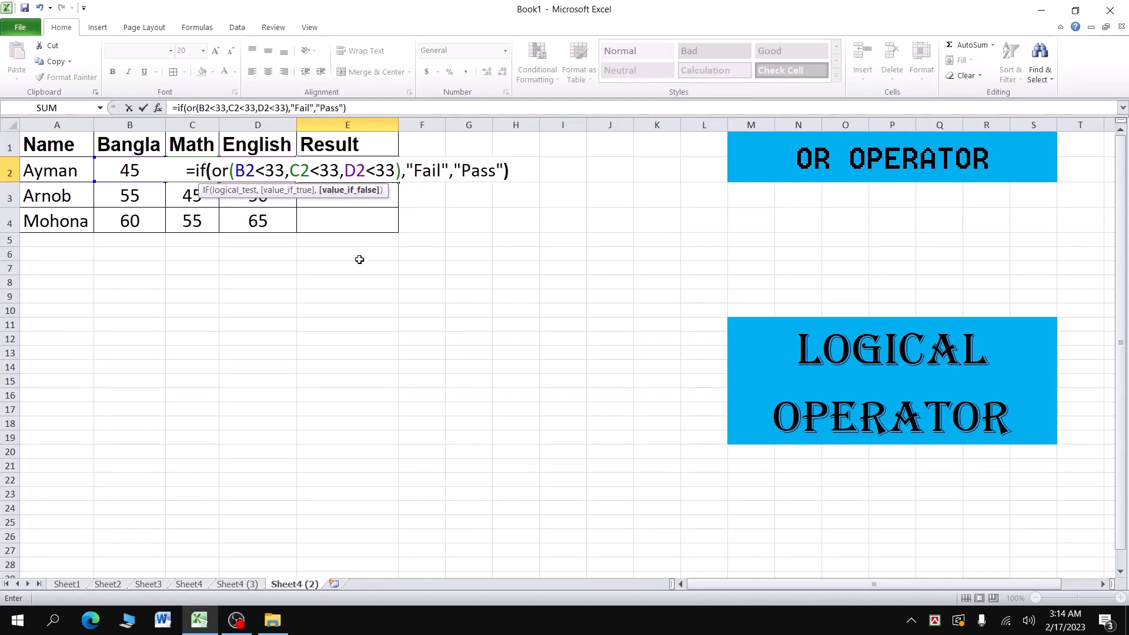
{"action": "key", "text": "Return"}
{"action": "key", "text": "Up"}
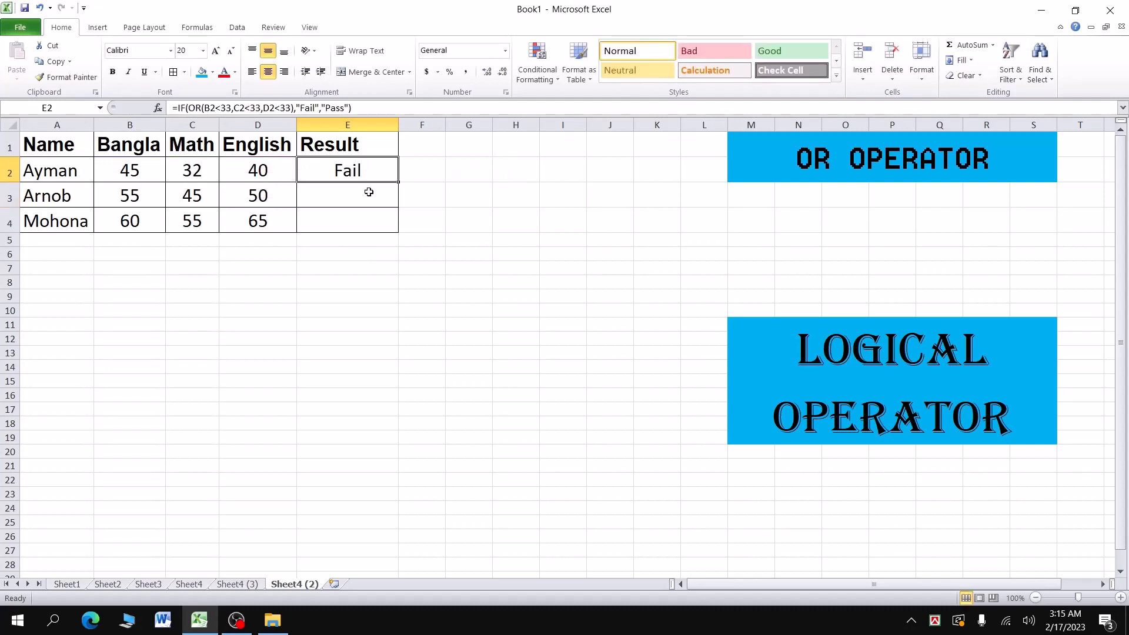
Fill the IF/OR formula from E2 down through E4 and review the formula in E2
{"action": "left_click_drag", "start_coordinate": [398, 182], "coordinate": [392, 228]}
{"action": "double_click", "coordinate": [379, 174]}
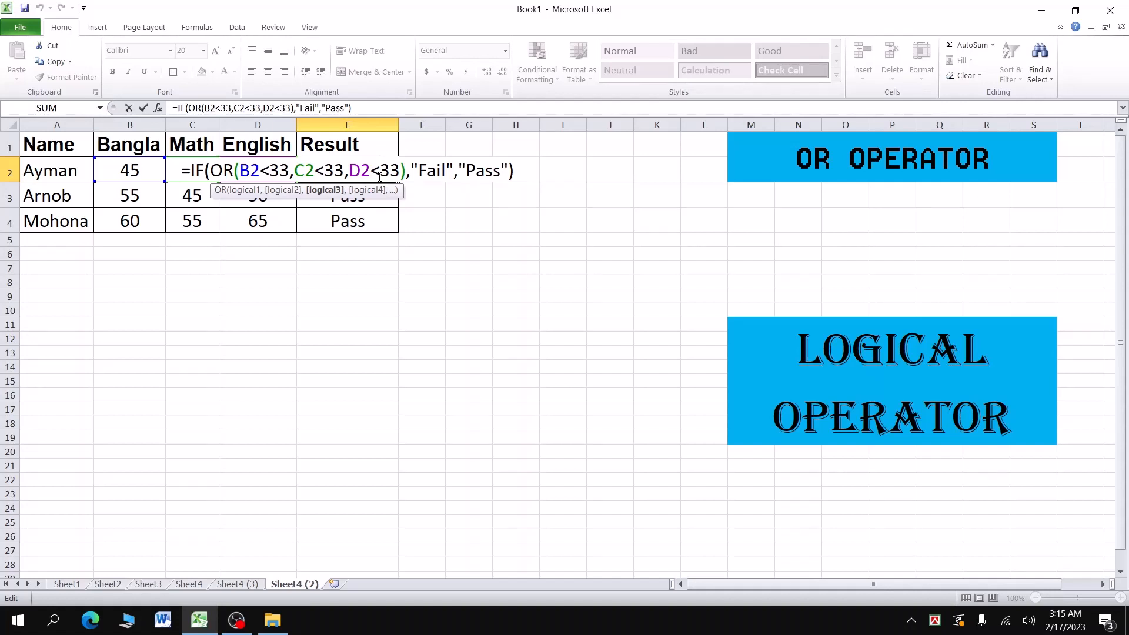
{"action": "key", "text": "Return"}
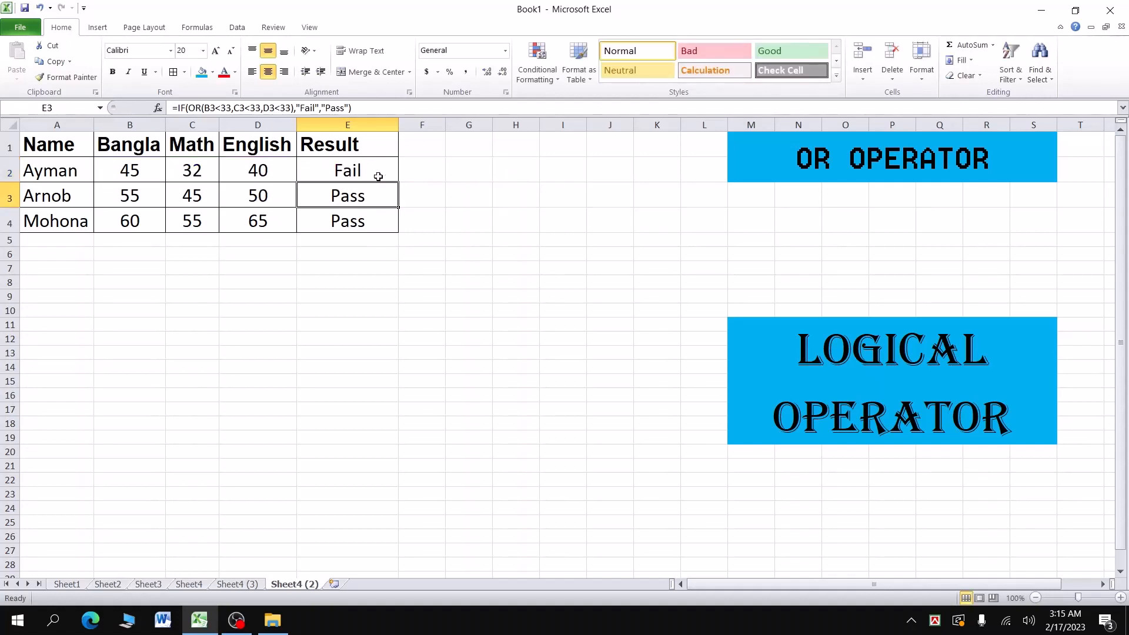
Change the Bangla mark in cell B4 to 30 to test the OR condition
{"action": "left_click", "coordinate": [189, 171]}
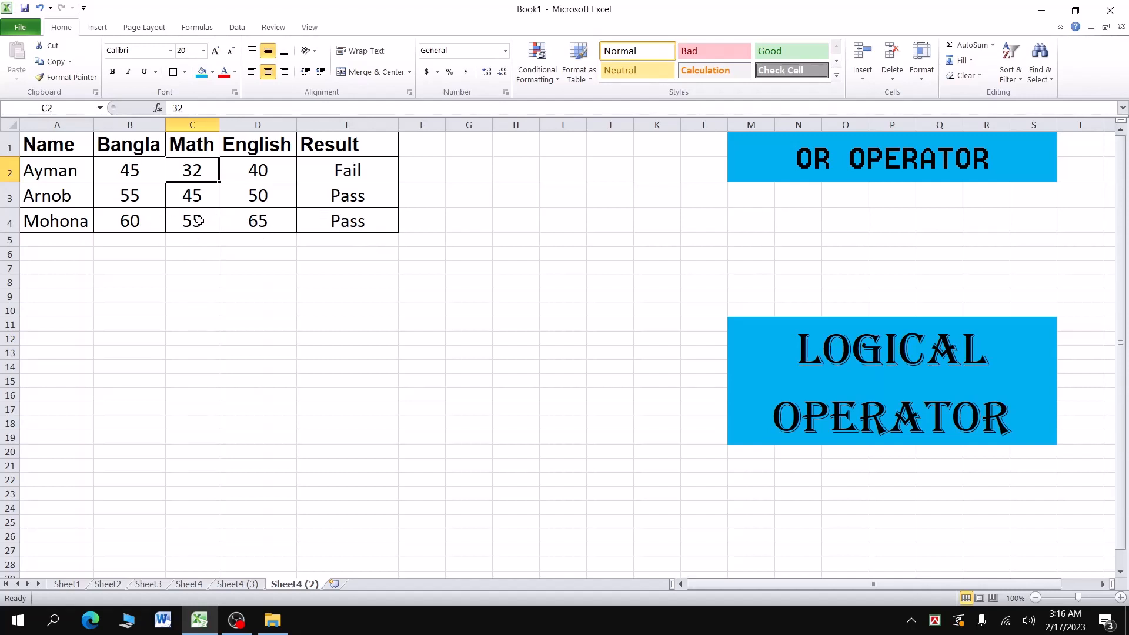
{"action": "left_click", "coordinate": [141, 221]}
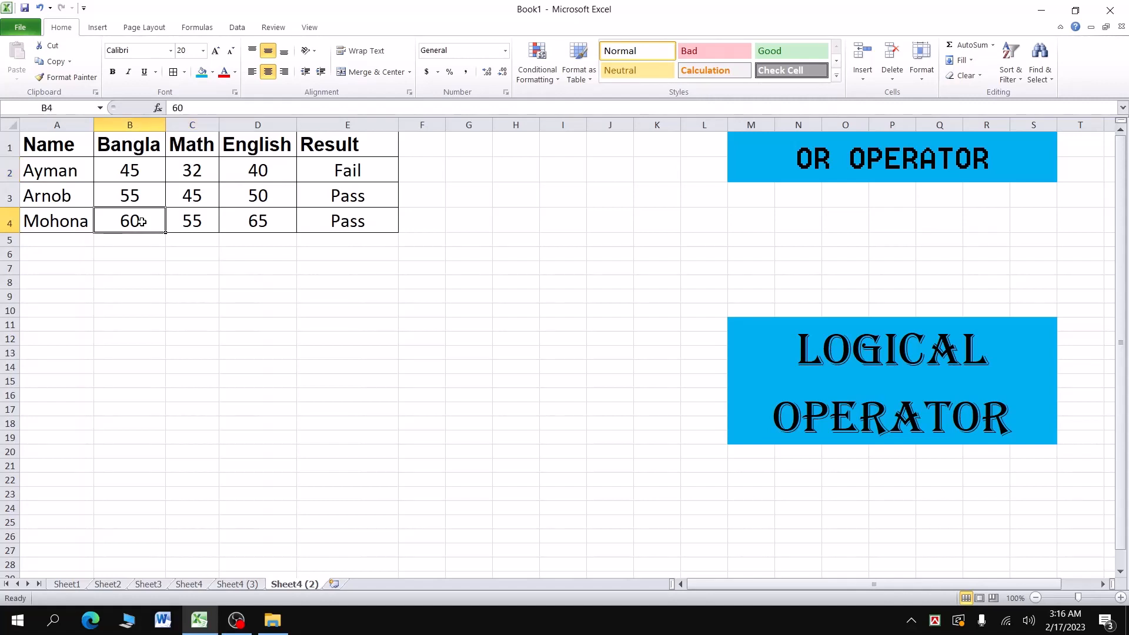
{"action": "type", "text": "3"}
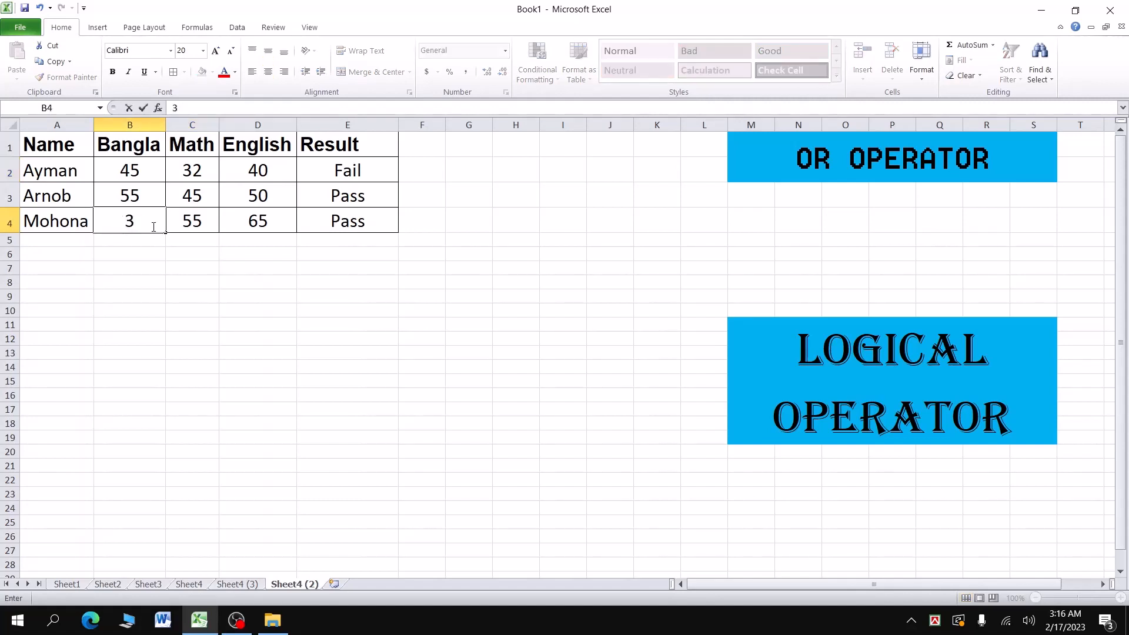
{"action": "type", "text": "0"}
{"action": "key", "text": "Tab"}
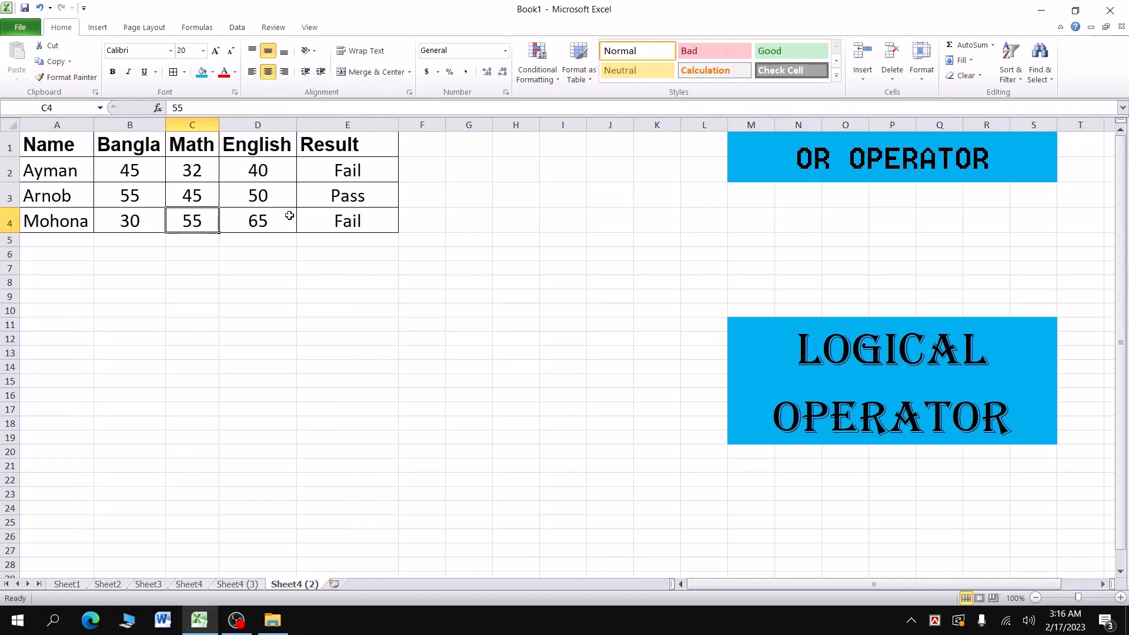
Change the Math mark in cell C2 to 45 to test the OR condition
{"action": "left_click", "coordinate": [196, 171]}
{"action": "type", "text": "45"}
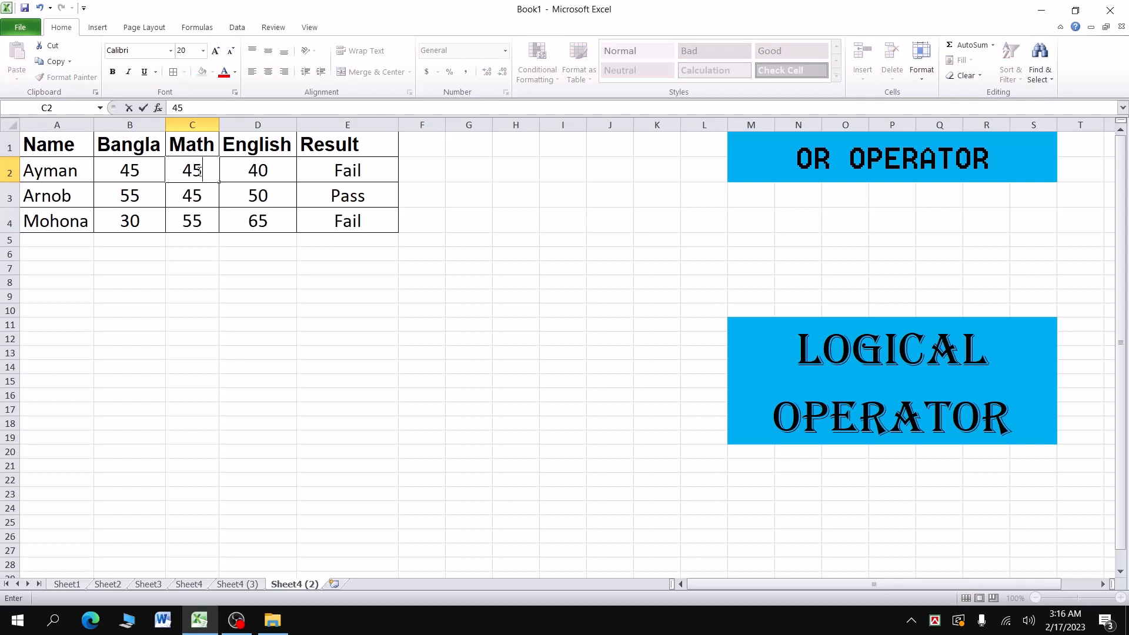
{"action": "key", "text": "Return"}
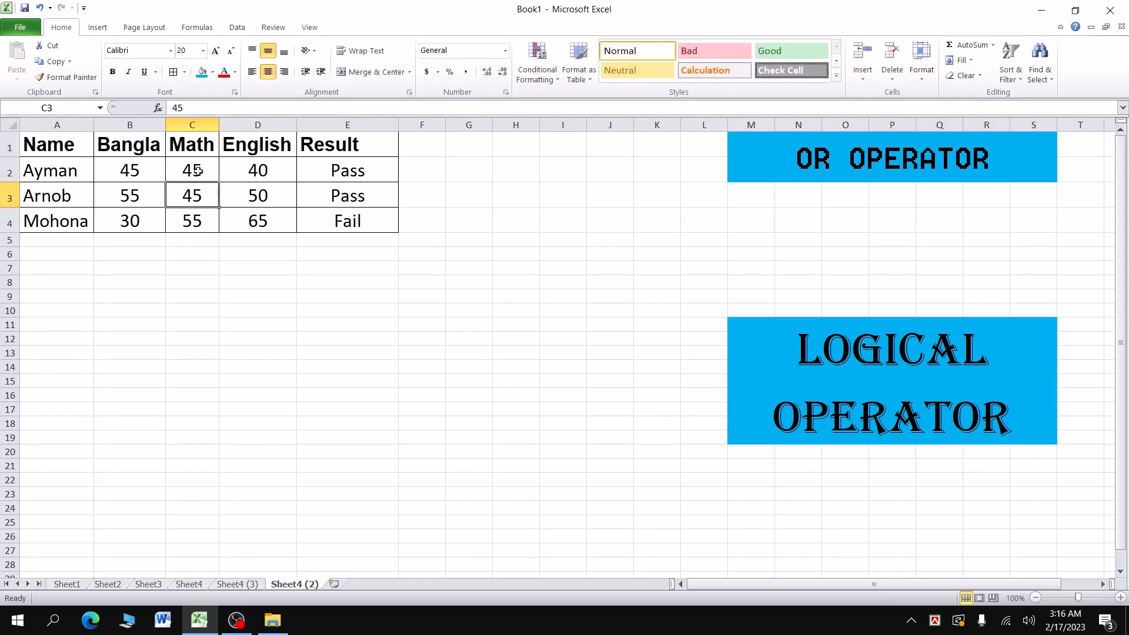